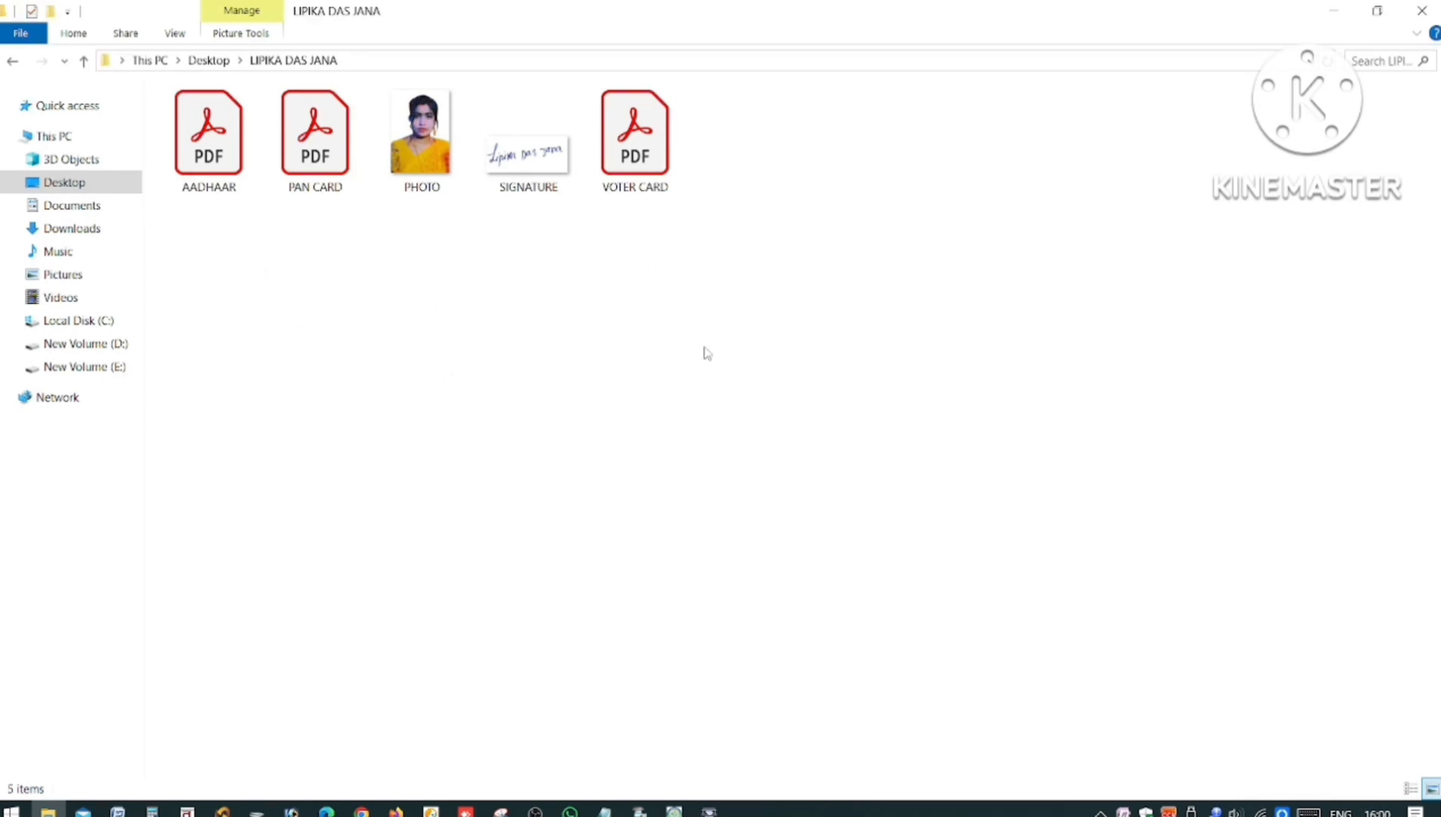
Step: Switch to the Religare portal in Chrome, maximize its window and open the PAN card application form
{"action": "left_click", "coordinate": [362, 810]}
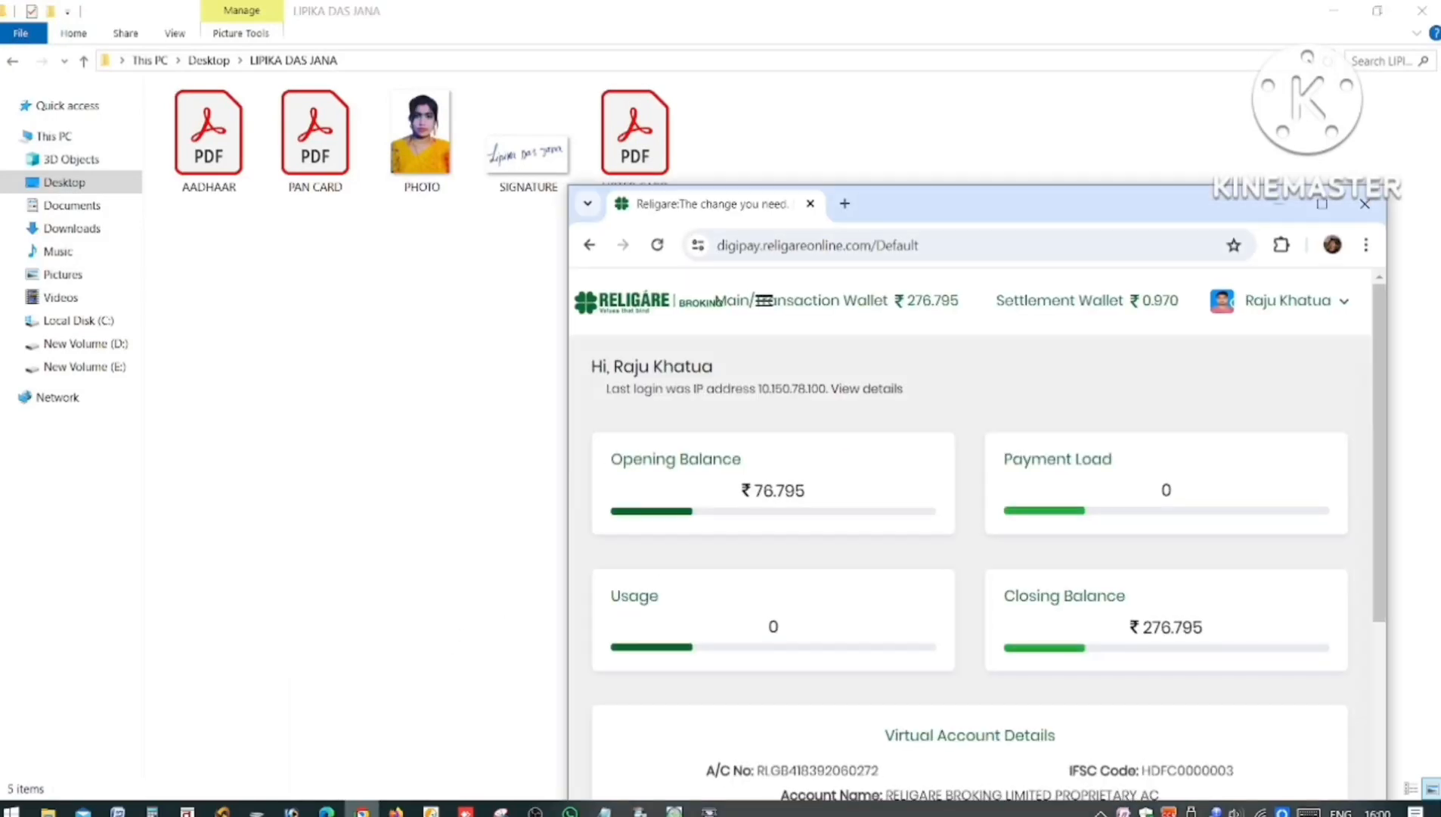
{"action": "left_click", "coordinate": [1320, 204]}
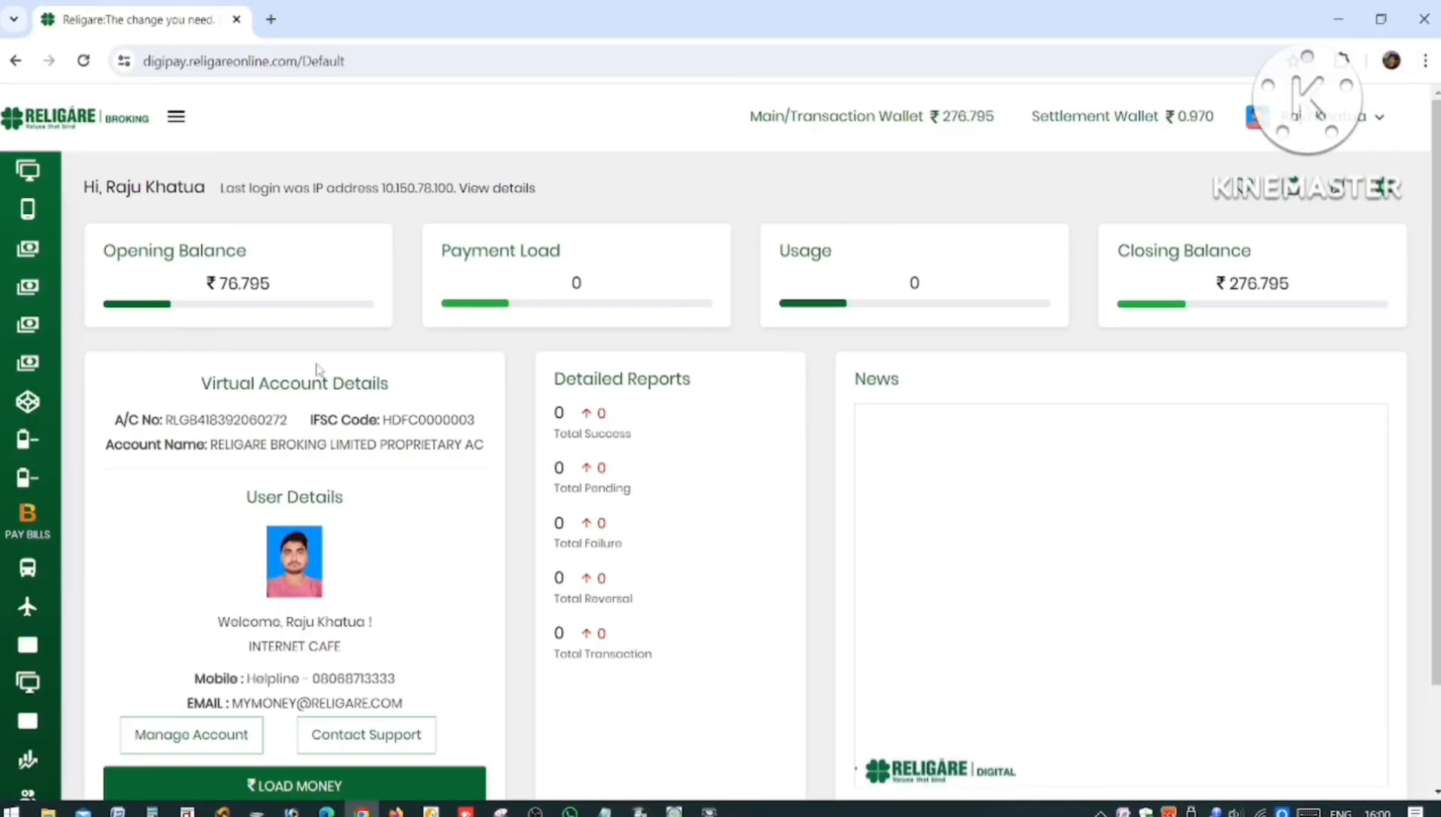
{"action": "mouse_move", "coordinate": [11, 287]}
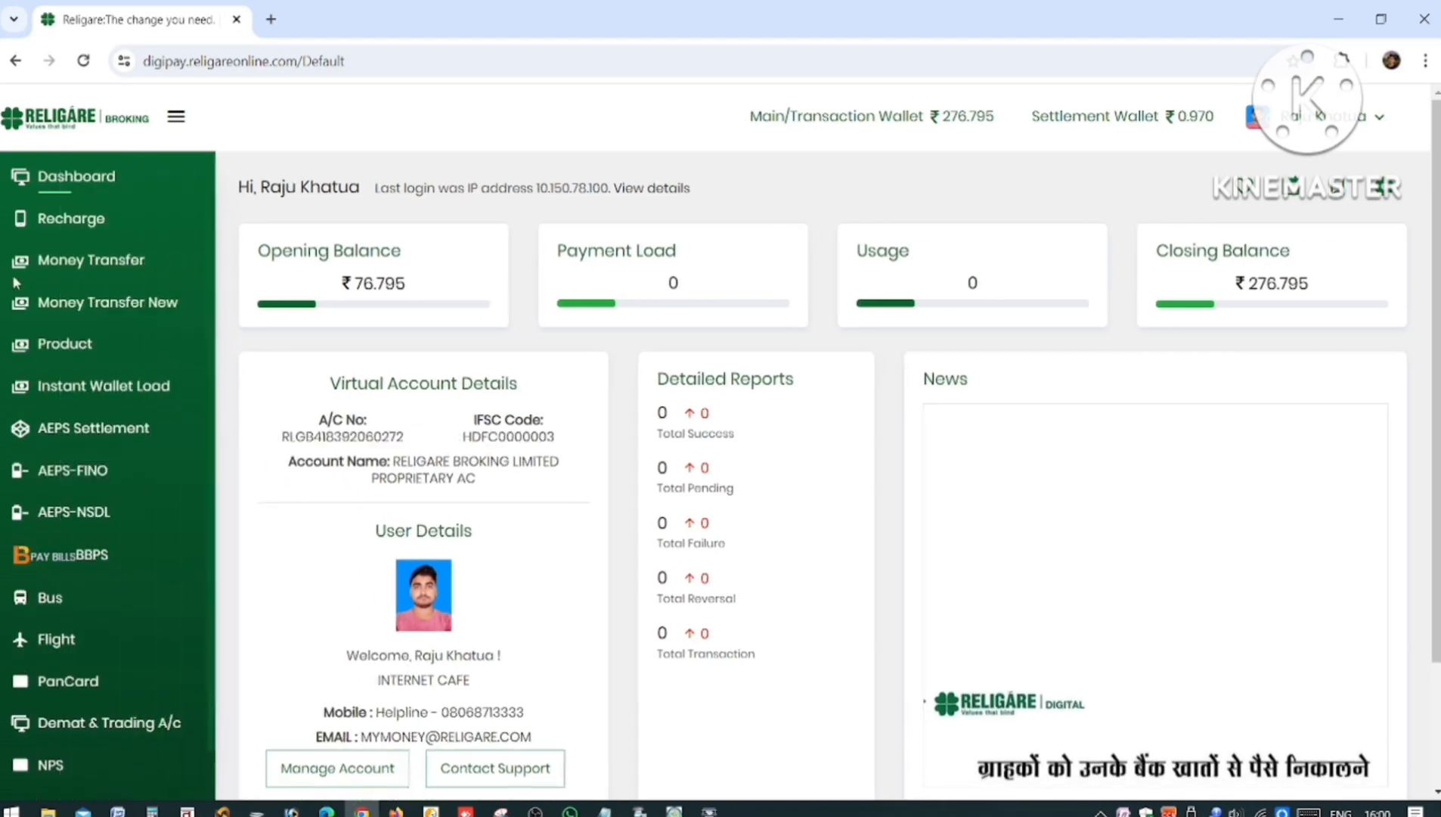
{"action": "left_click", "coordinate": [75, 696]}
{"action": "mouse_move", "coordinate": [32, 269]}
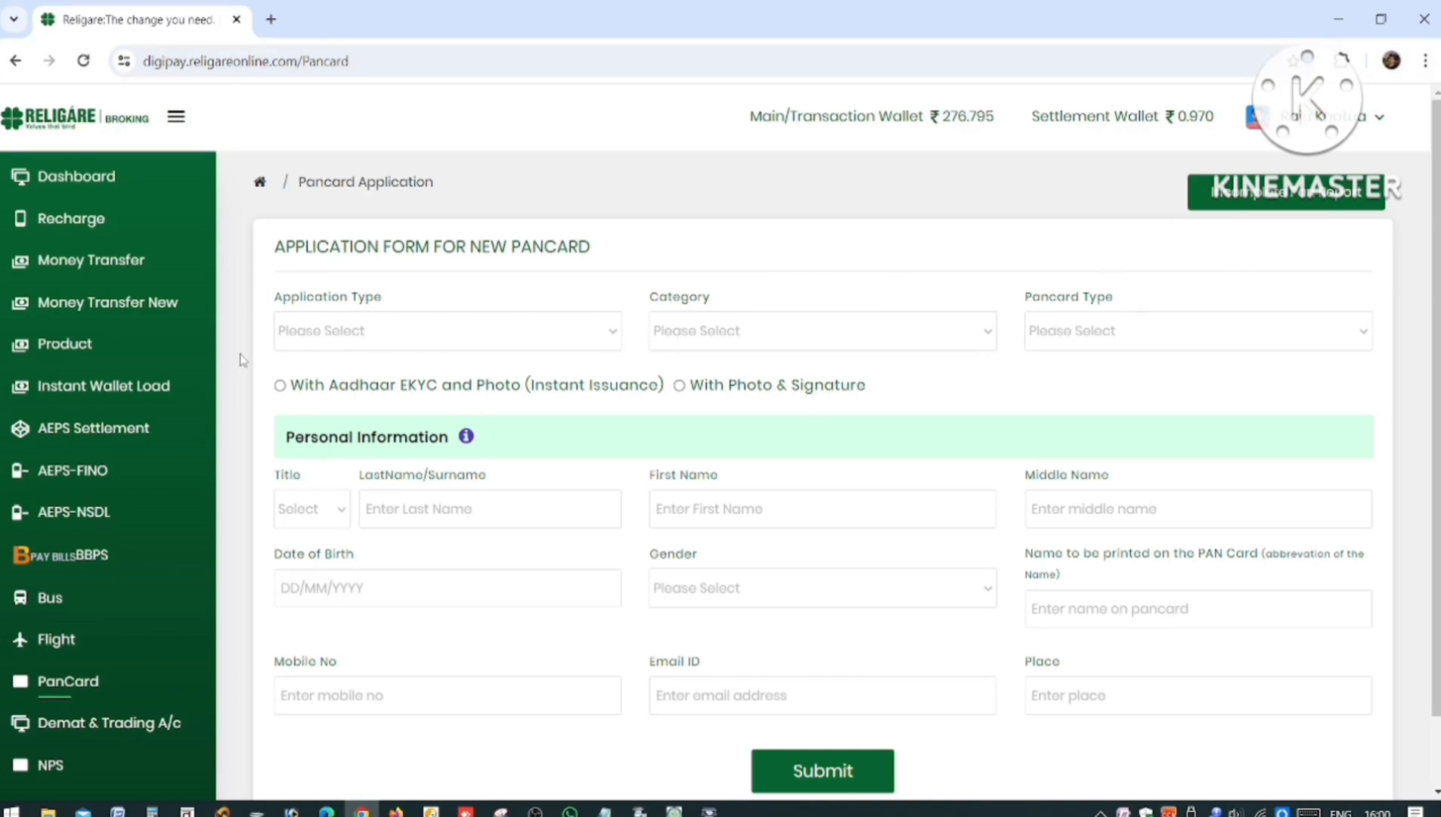
Step: Set the application type to e-KYC PAN Change Request application and check the applicant's document files in the desktop folder
{"action": "left_click", "coordinate": [383, 335]}
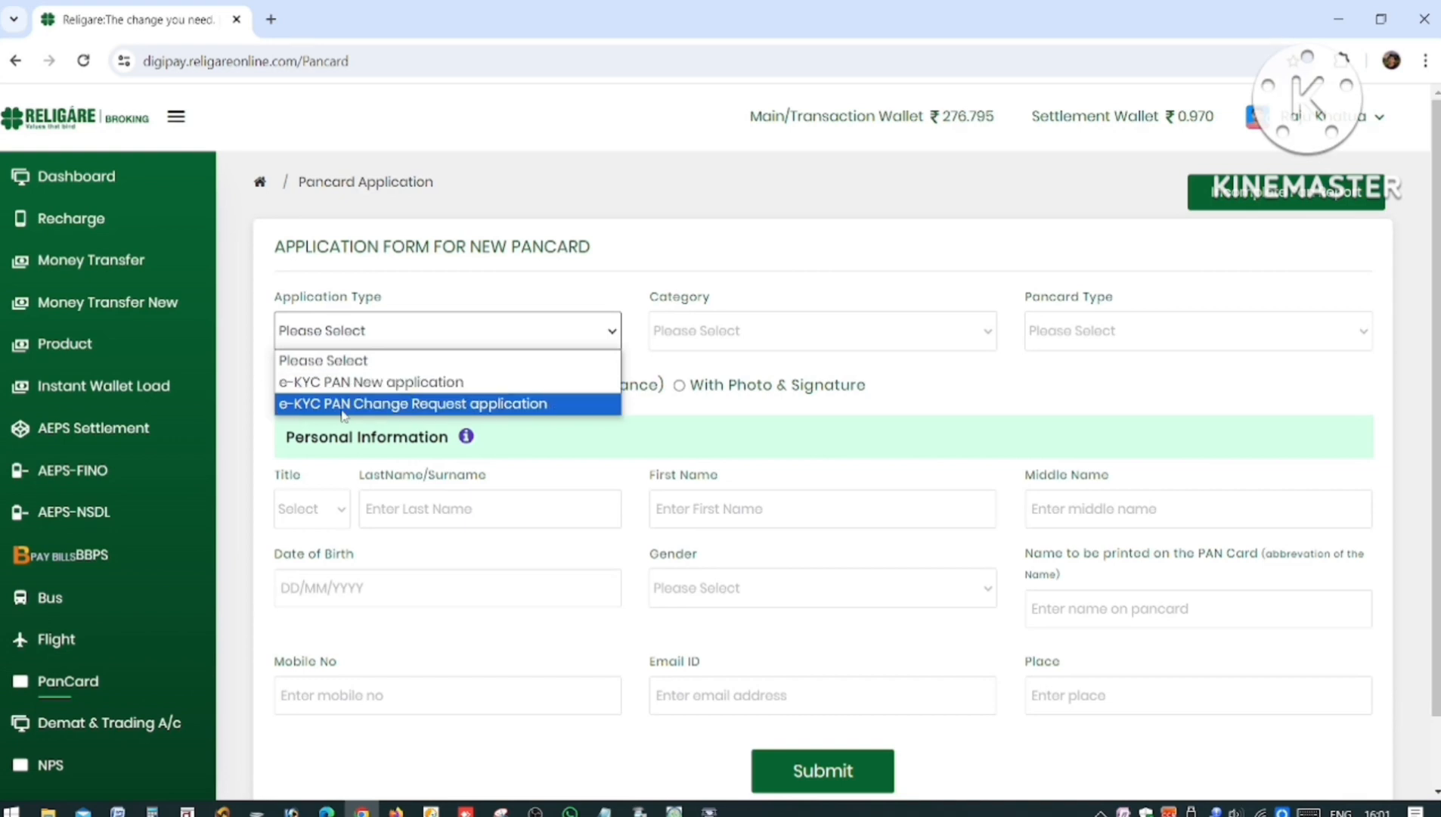
{"action": "left_click", "coordinate": [467, 405]}
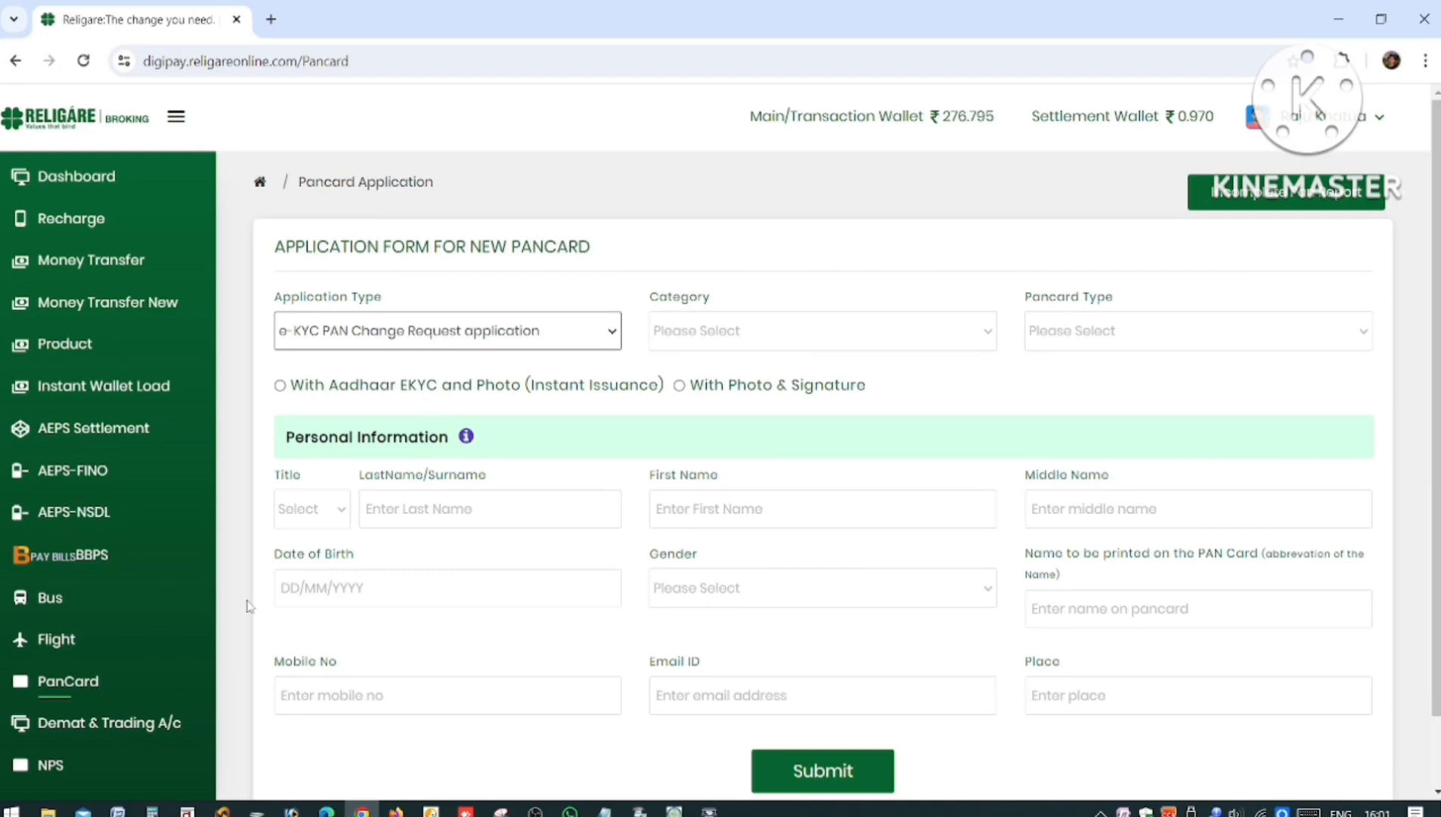
{"action": "left_click", "coordinate": [62, 810]}
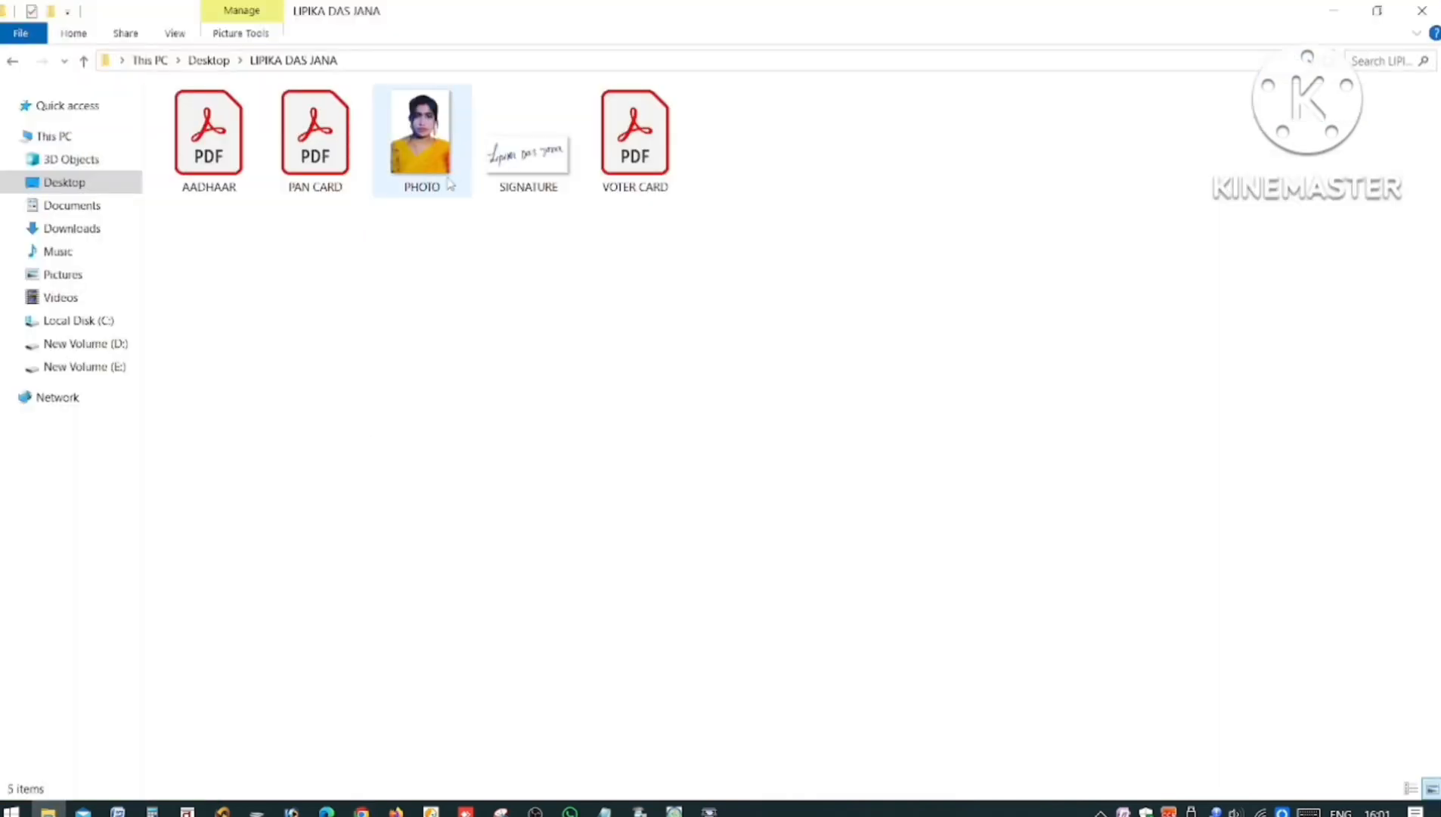
{"action": "left_click", "coordinate": [1333, 11]}
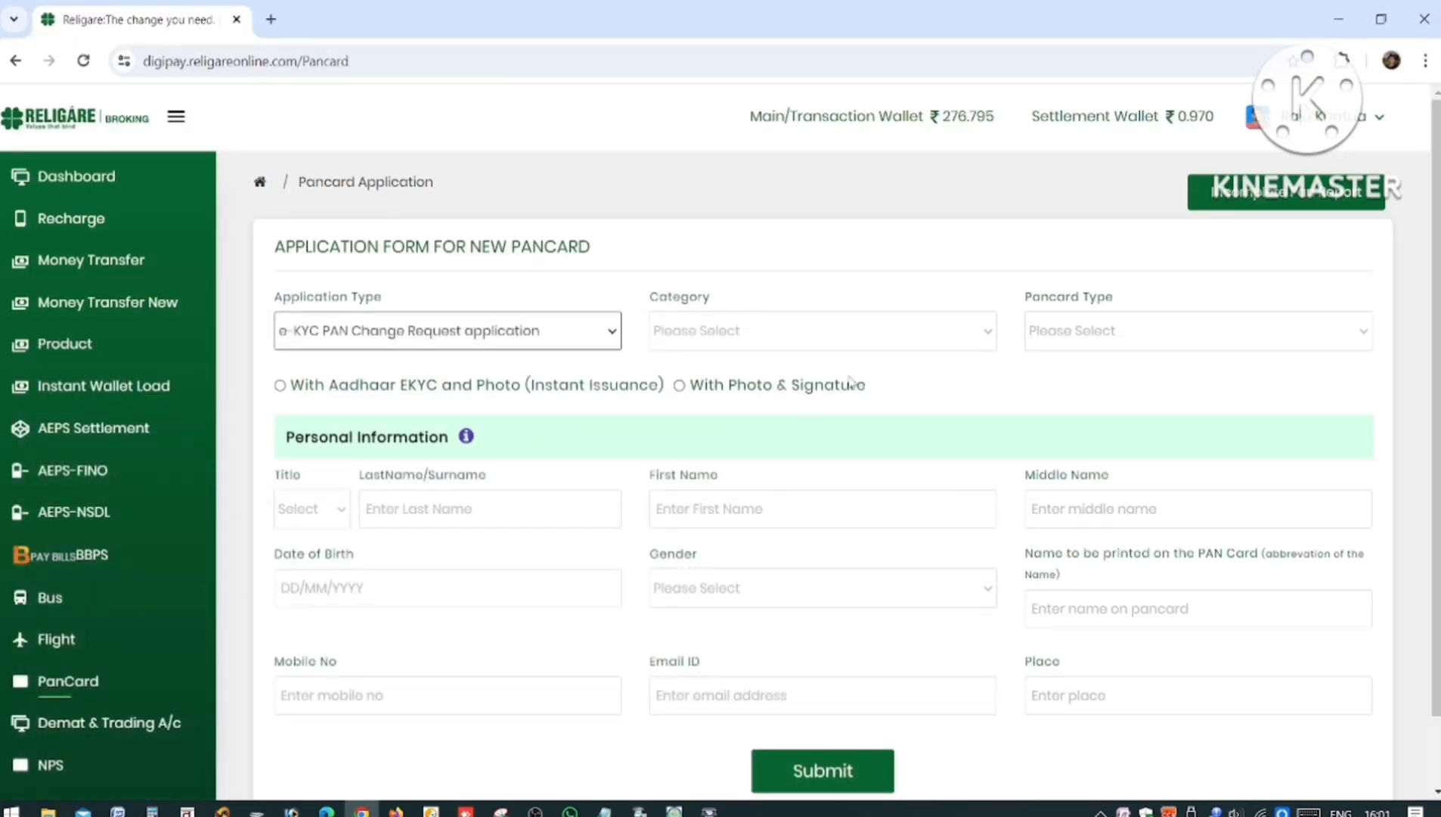
Step: Choose With Photo & Signature, the Individual category and Physical PAN Card as the PAN card type
{"action": "left_click", "coordinate": [680, 387]}
{"action": "left_click", "coordinate": [725, 331]}
{"action": "left_click", "coordinate": [722, 383]}
{"action": "left_click", "coordinate": [1047, 330]}
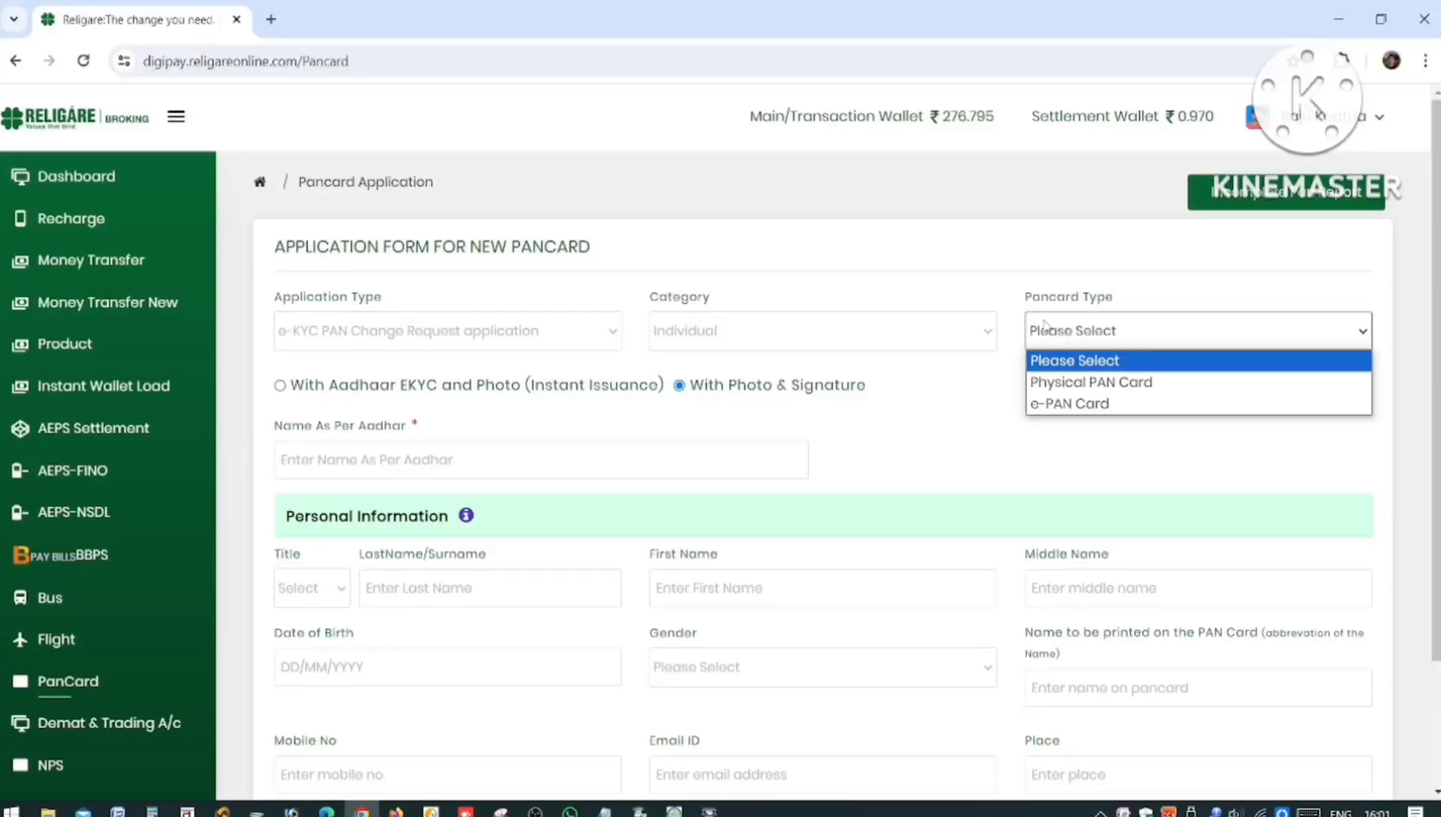
{"action": "left_click", "coordinate": [1056, 379]}
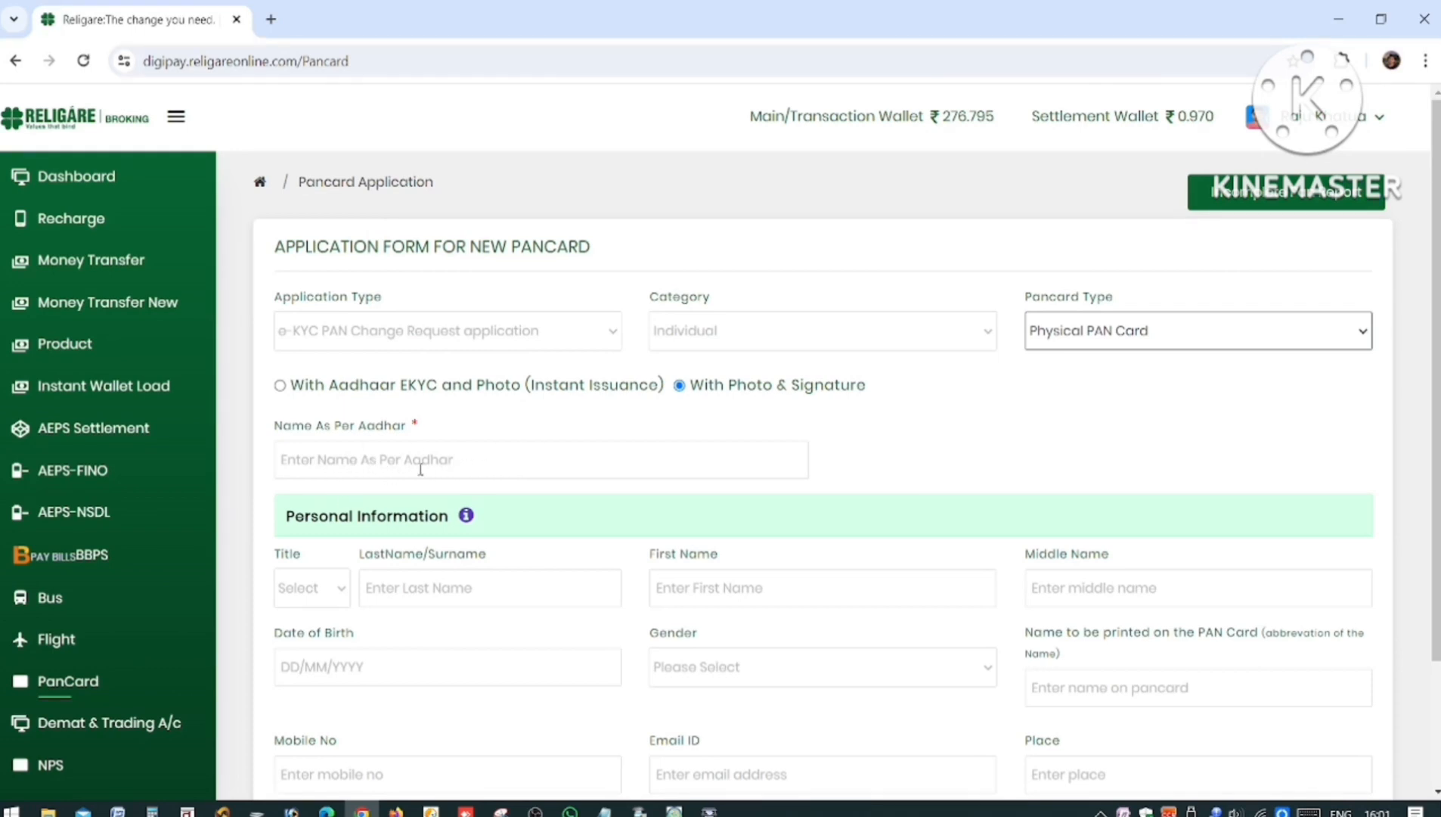
Step: Examine the Aadhaar name and personal information fields of the PAN card application form
{"action": "left_click", "coordinate": [312, 589]}
{"action": "left_click", "coordinate": [313, 599]}
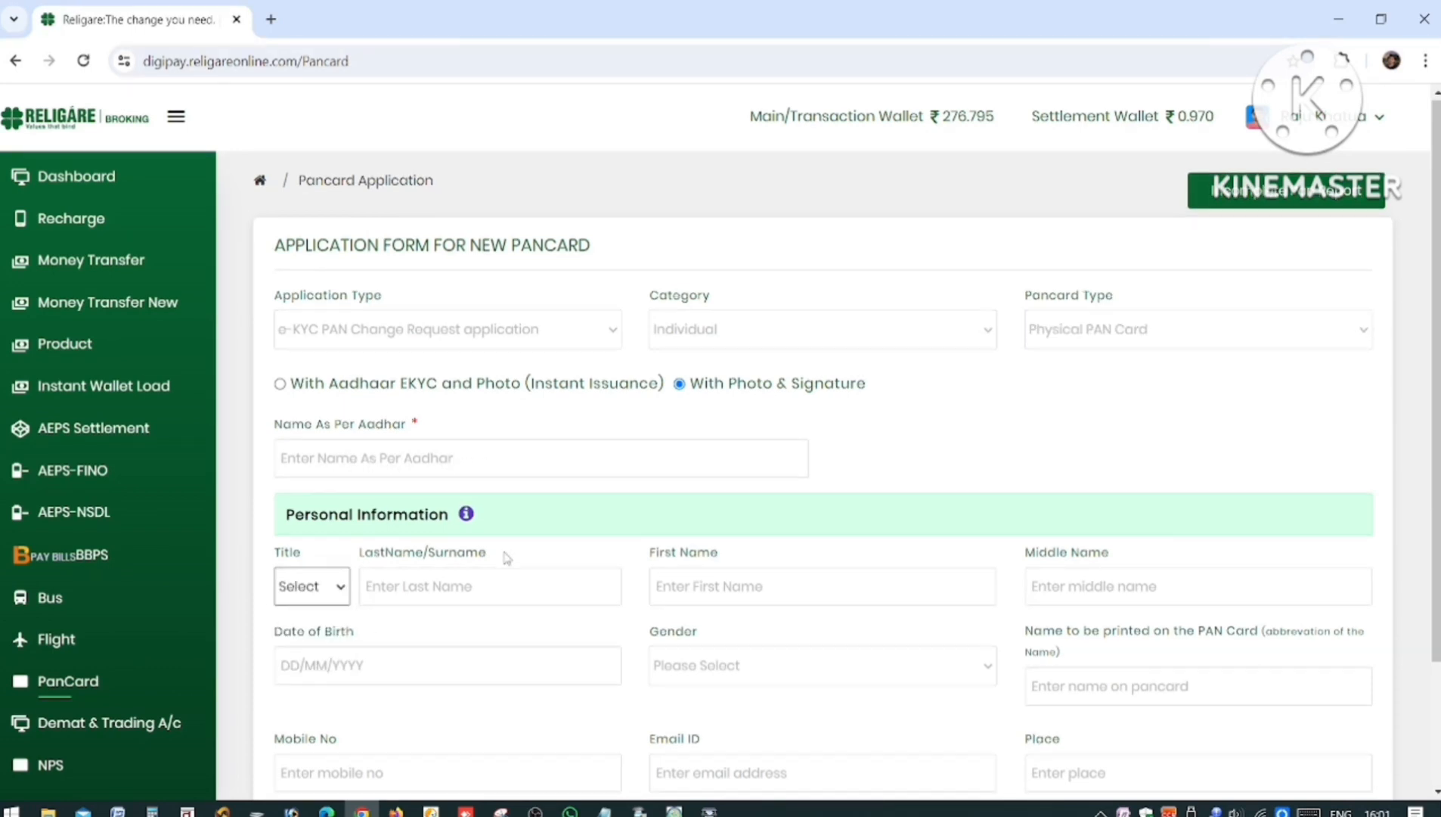
{"action": "scroll", "coordinate": [506, 558], "scroll_direction": "down", "scroll_amount": 2}
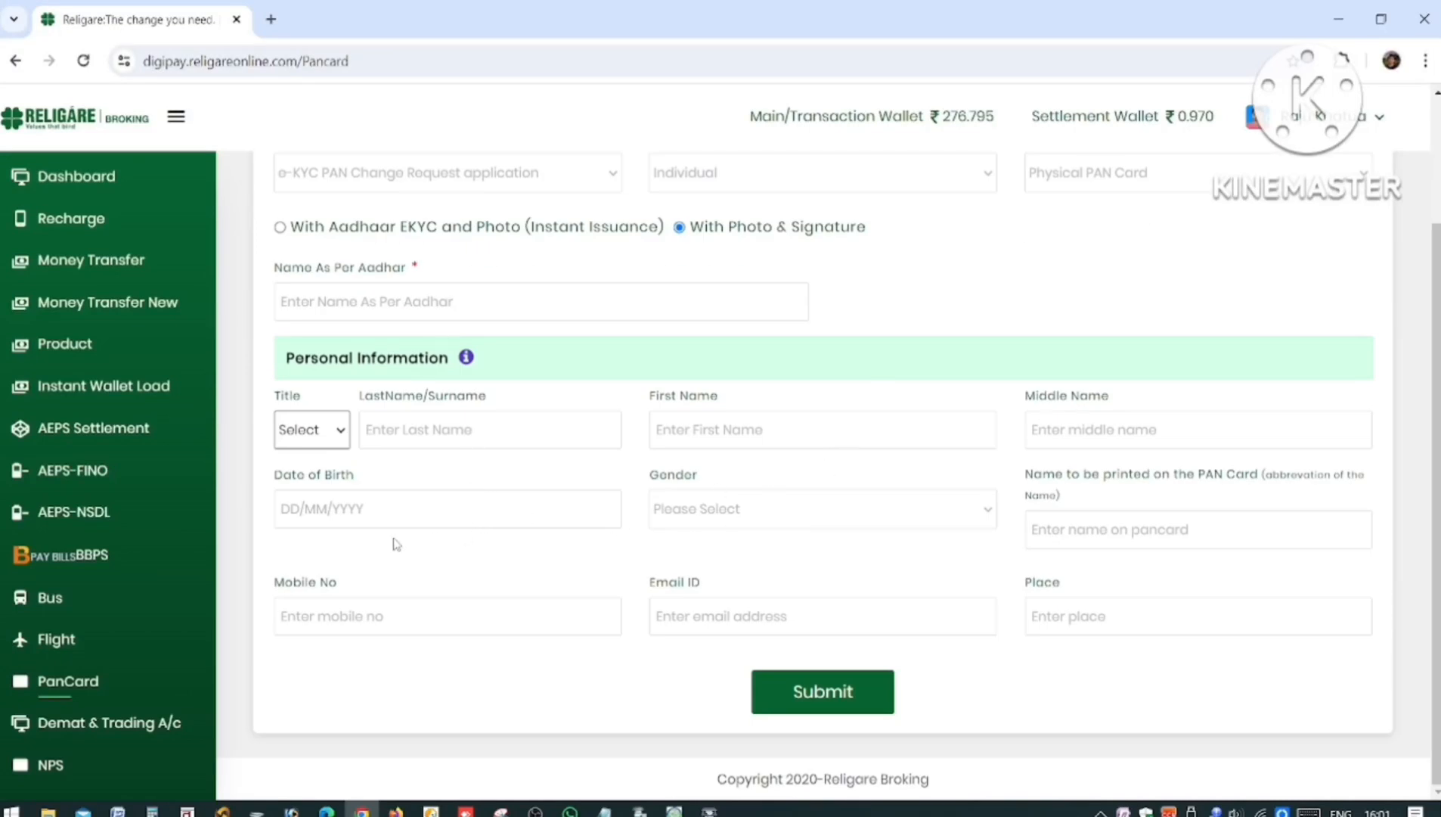
{"action": "scroll", "coordinate": [509, 371], "scroll_direction": "up", "scroll_amount": 2}
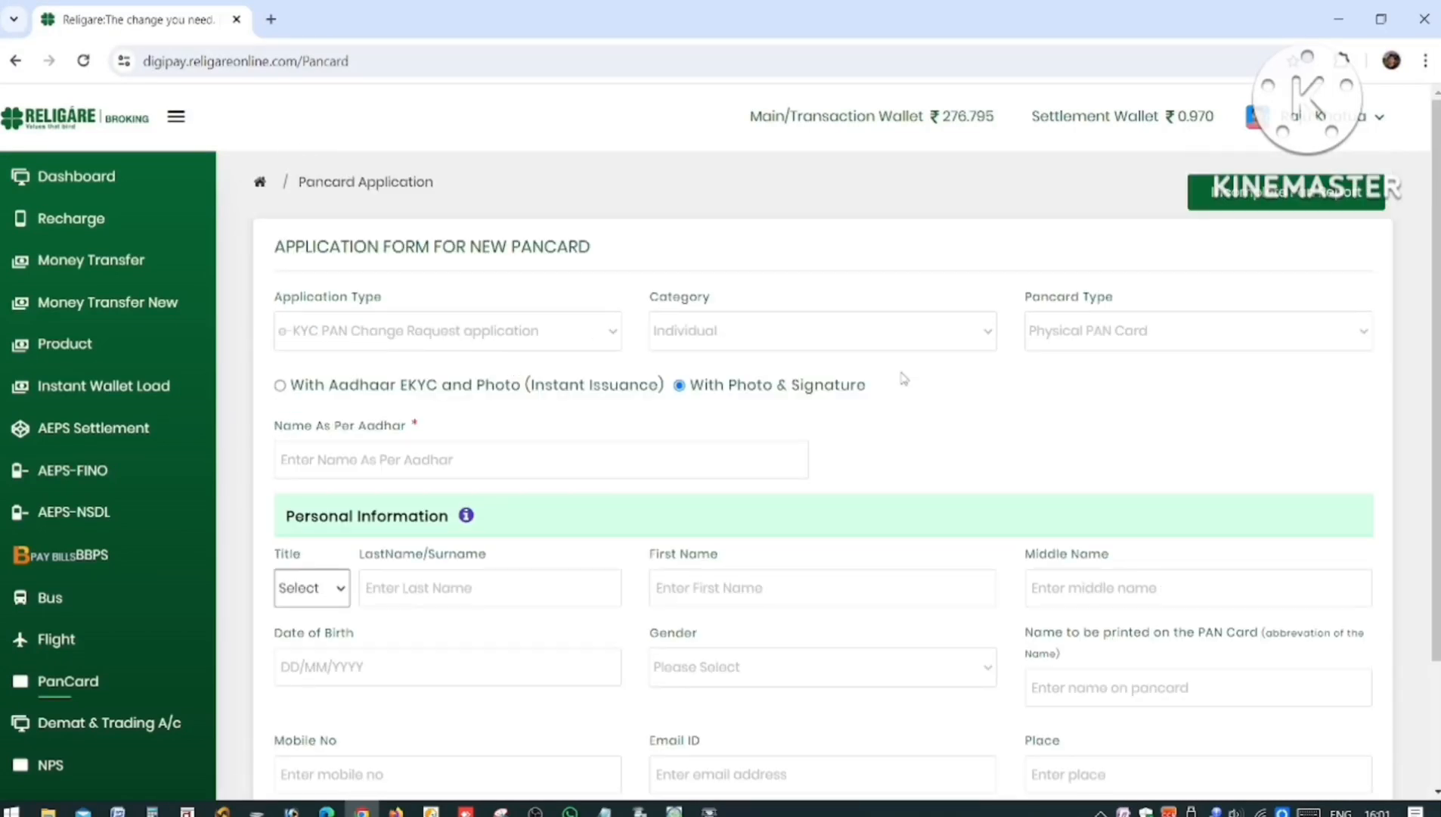
{"action": "scroll", "coordinate": [537, 462], "scroll_direction": "down", "scroll_amount": 2}
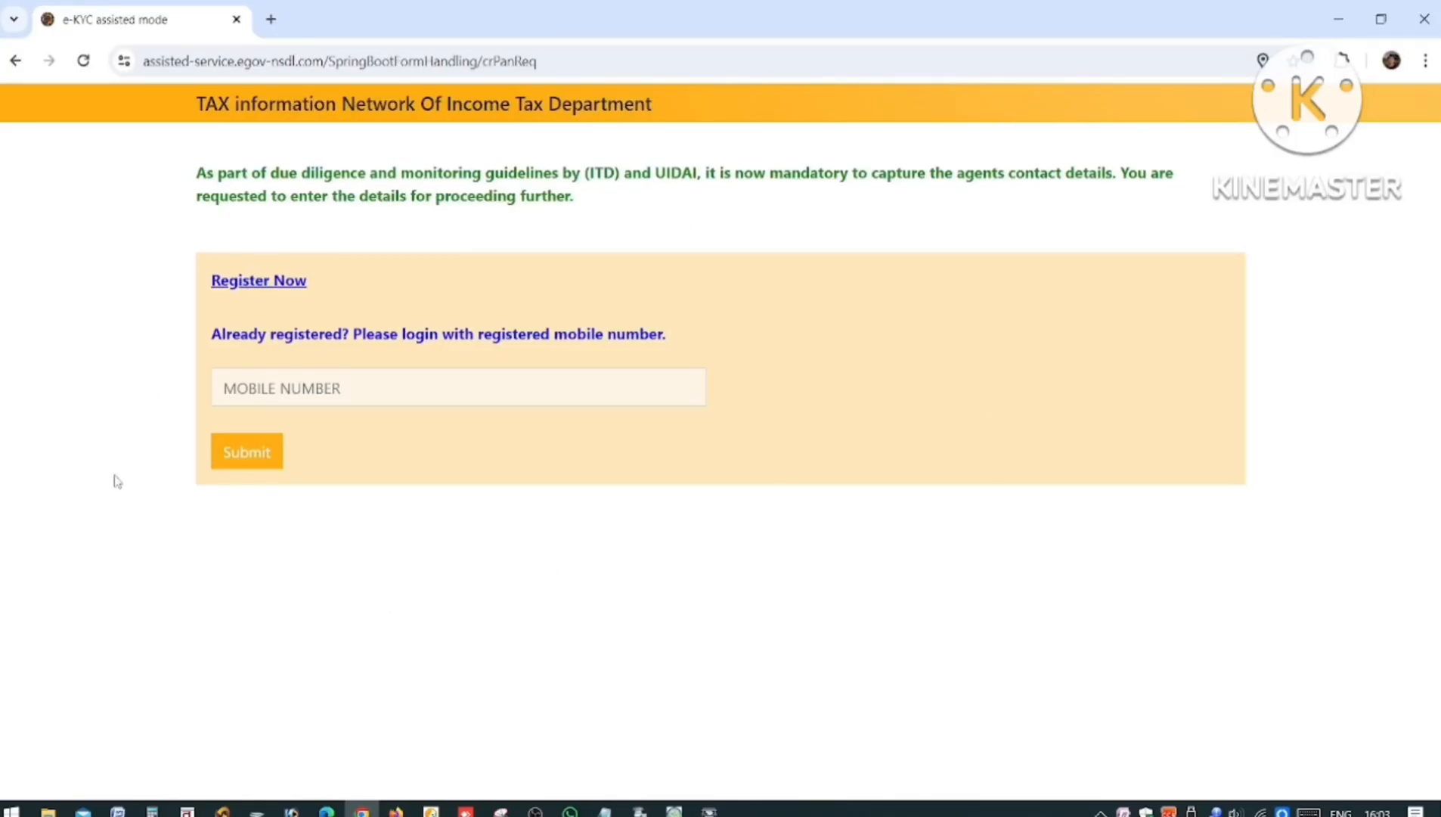
Step: Log in with the agent's registered mobile number and submit the OTP
{"action": "left_click", "coordinate": [313, 395]}
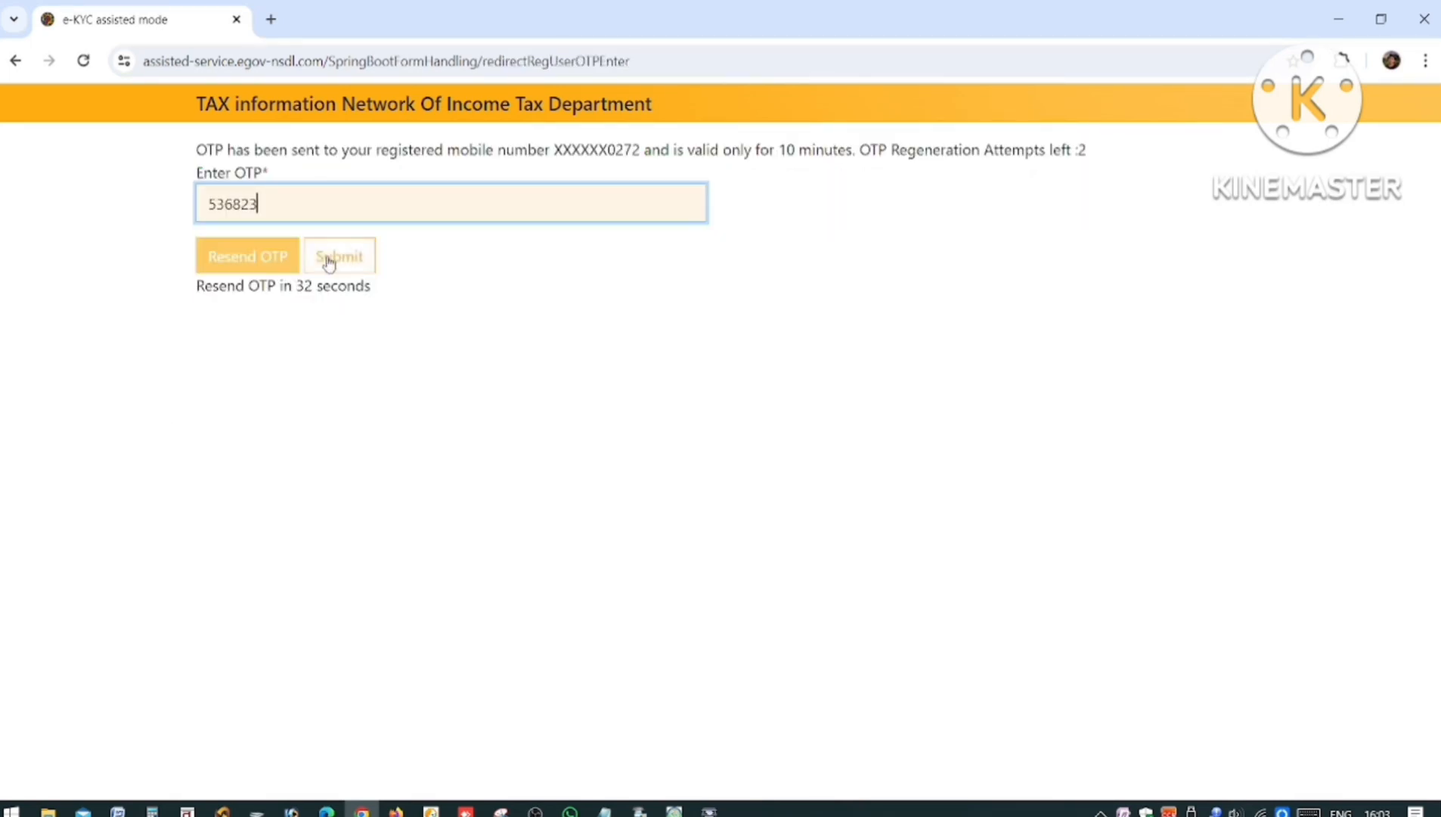
{"action": "left_click", "coordinate": [327, 263]}
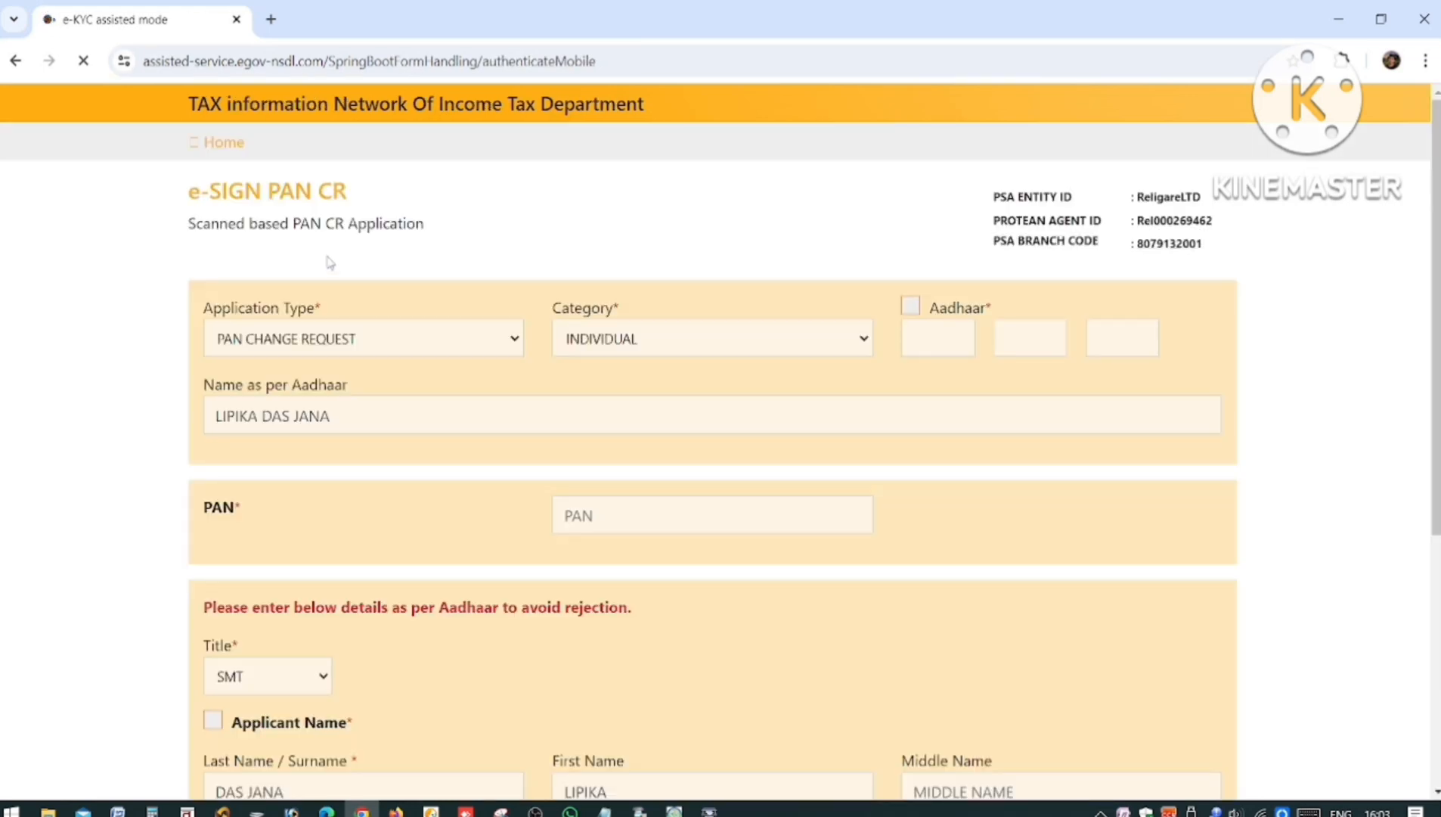
Step: Review the e-SIGN PAN CR form's Aadhaar, PAN, title, applicant name, date of birth and gender fields and the consent text
{"action": "scroll", "coordinate": [779, 428], "scroll_direction": "down", "scroll_amount": 3}
{"action": "scroll", "coordinate": [255, 293], "scroll_direction": "up", "scroll_amount": 3}
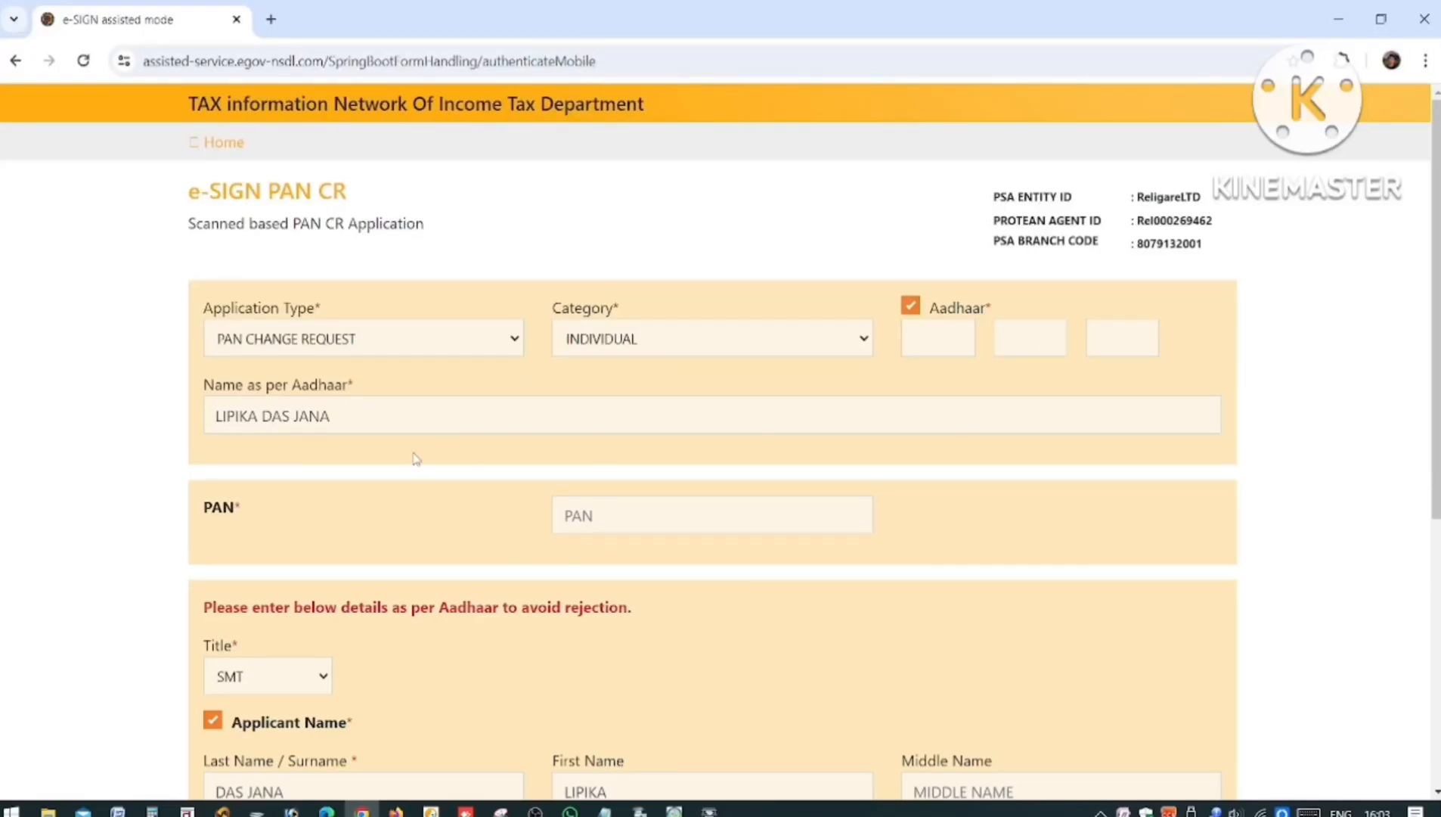
{"action": "scroll", "coordinate": [868, 450], "scroll_direction": "down", "scroll_amount": 4}
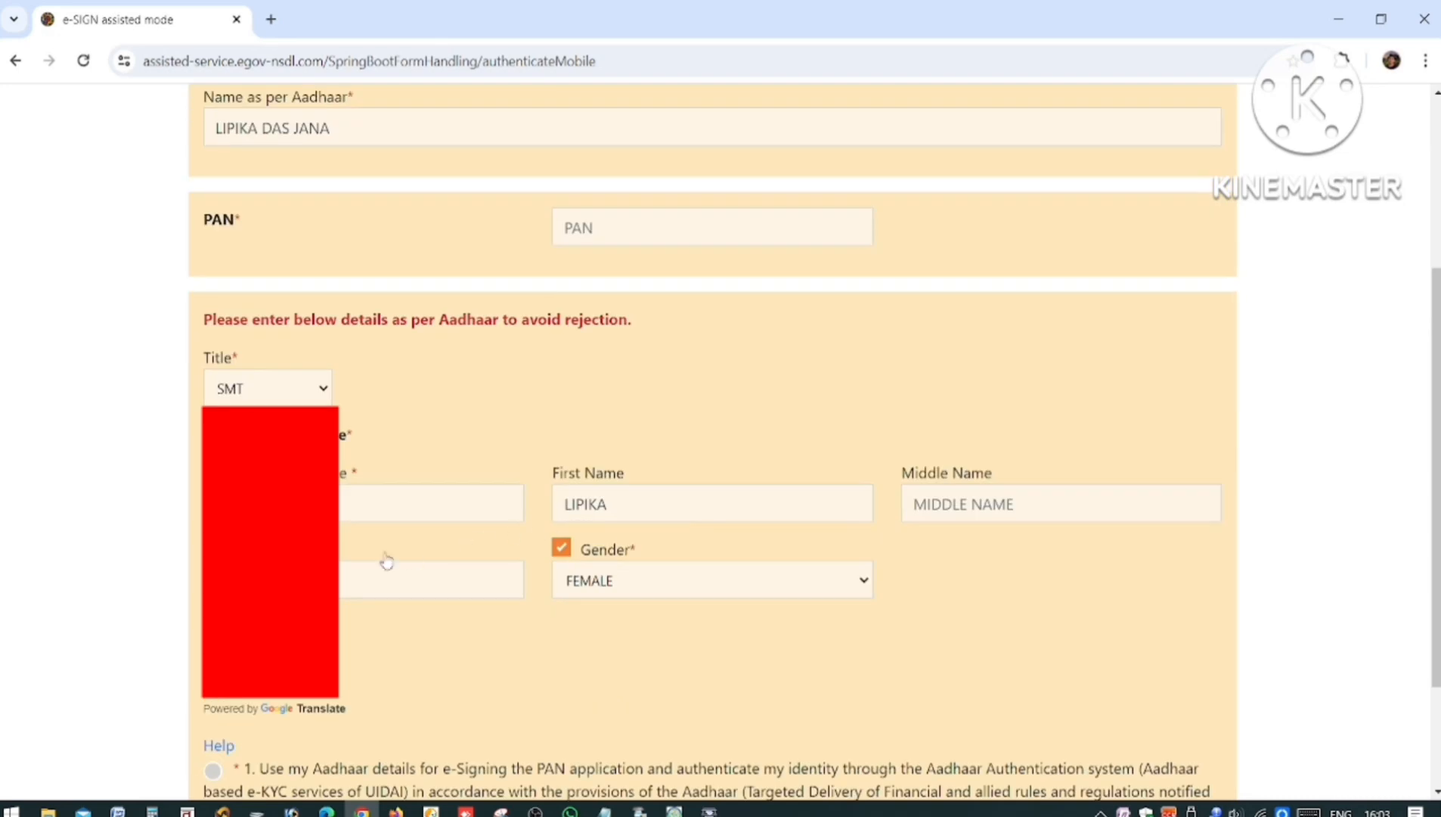
{"action": "scroll", "coordinate": [414, 551], "scroll_direction": "down", "scroll_amount": 1}
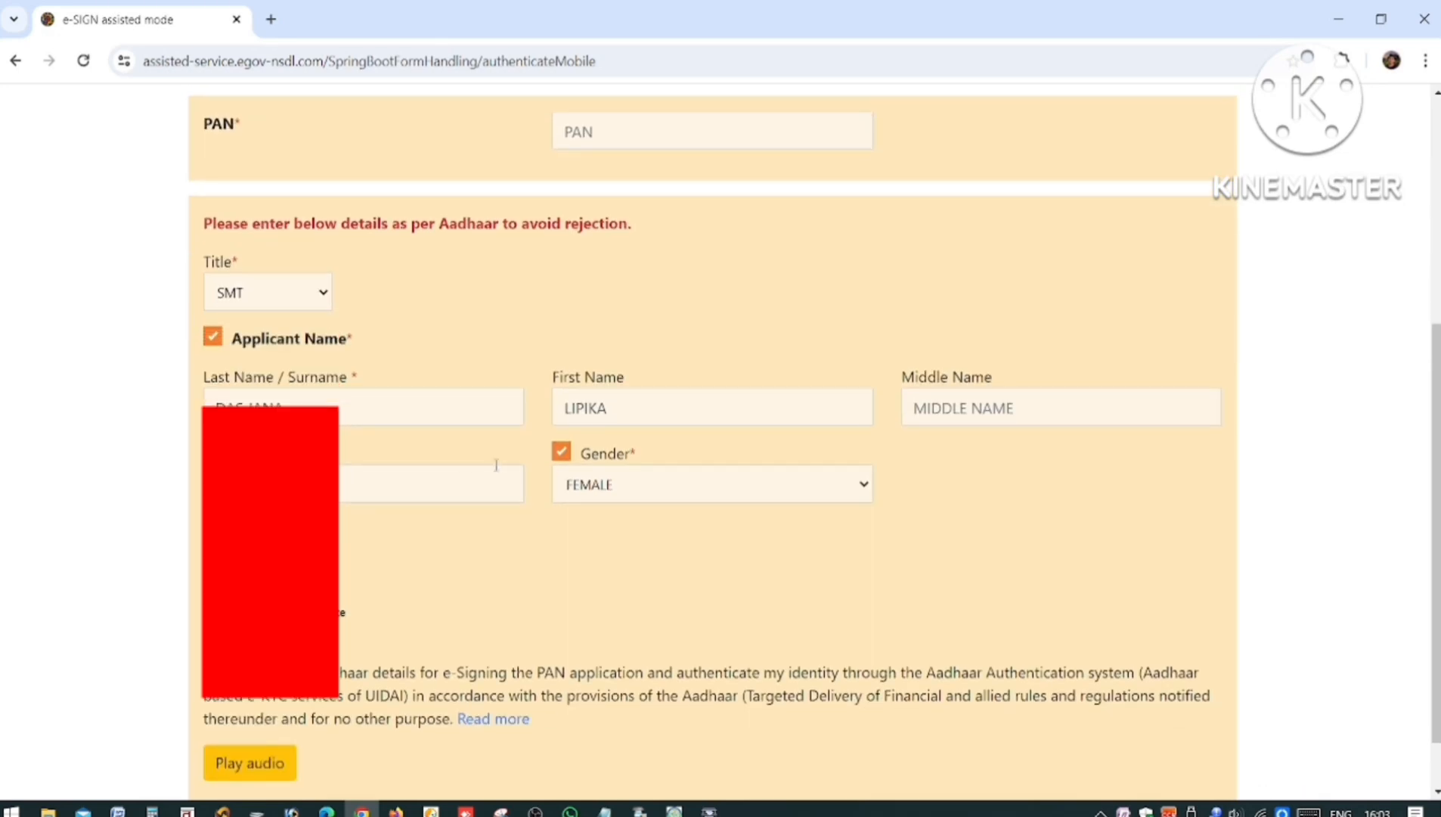
{"action": "scroll", "coordinate": [278, 399], "scroll_direction": "up", "scroll_amount": 1}
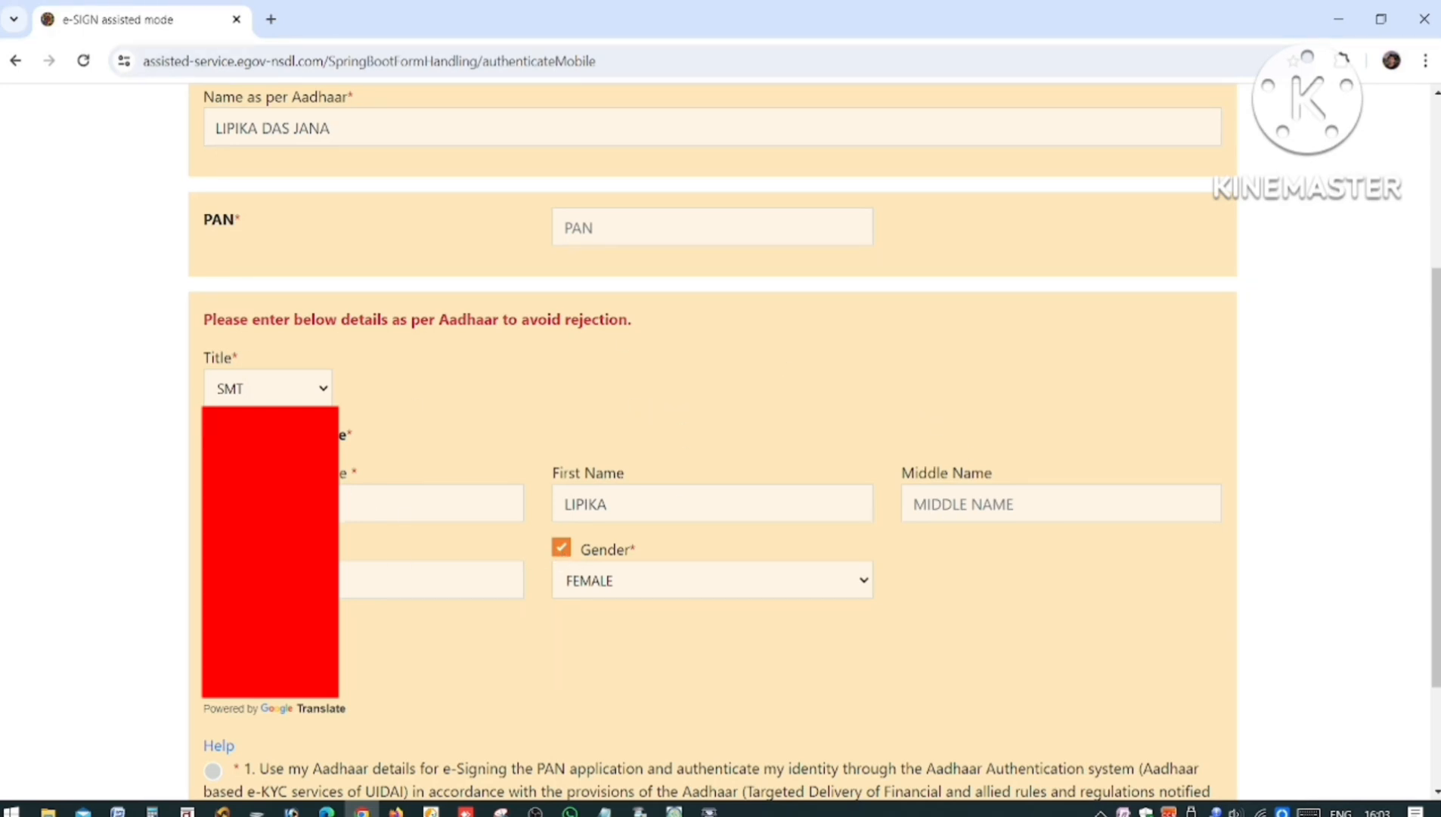
{"action": "scroll", "coordinate": [378, 397], "scroll_direction": "down", "scroll_amount": 2}
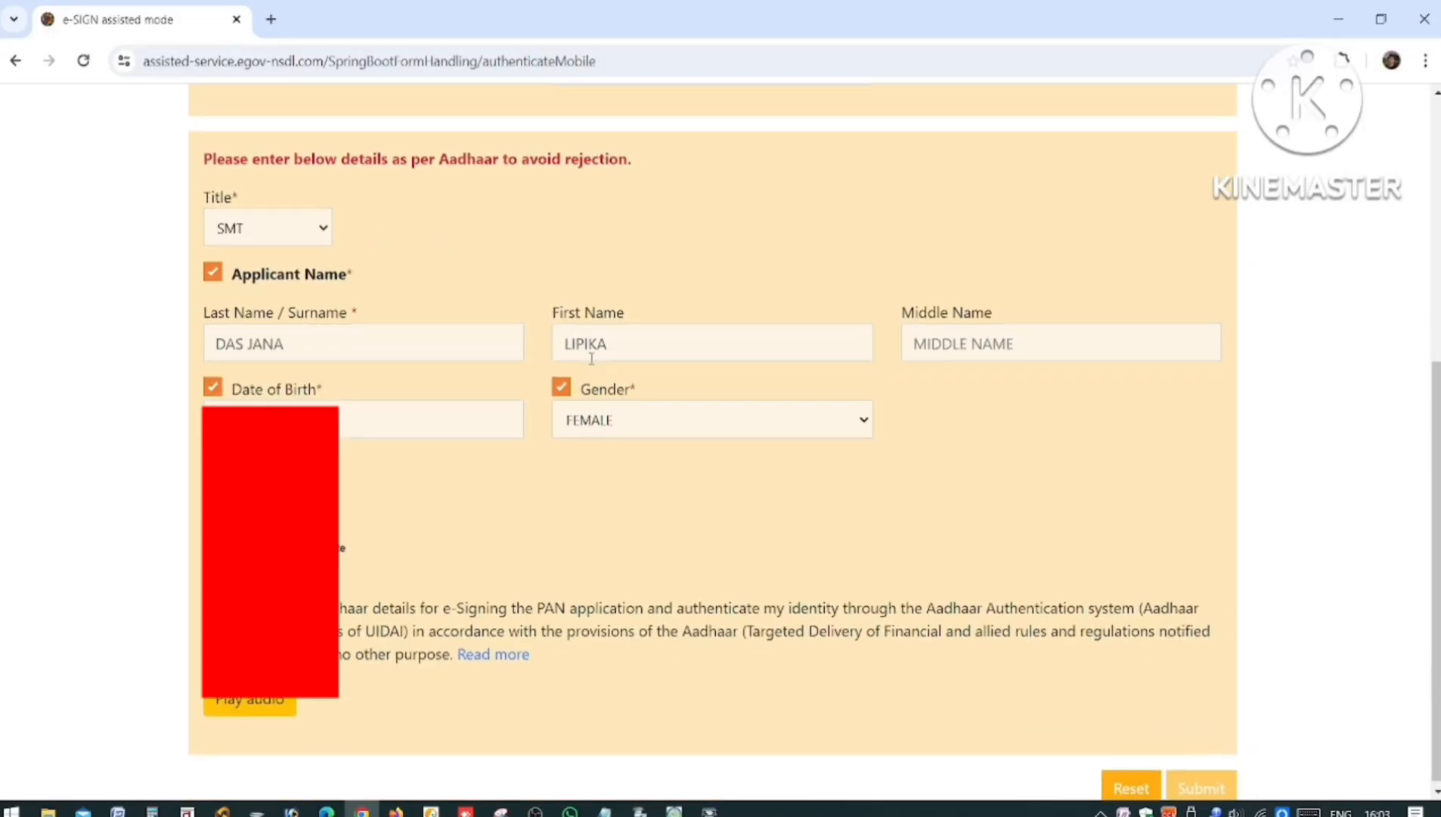
{"action": "scroll", "coordinate": [133, 509], "scroll_direction": "up", "scroll_amount": 4}
{"action": "scroll", "coordinate": [348, 604], "scroll_direction": "down", "scroll_amount": 3}
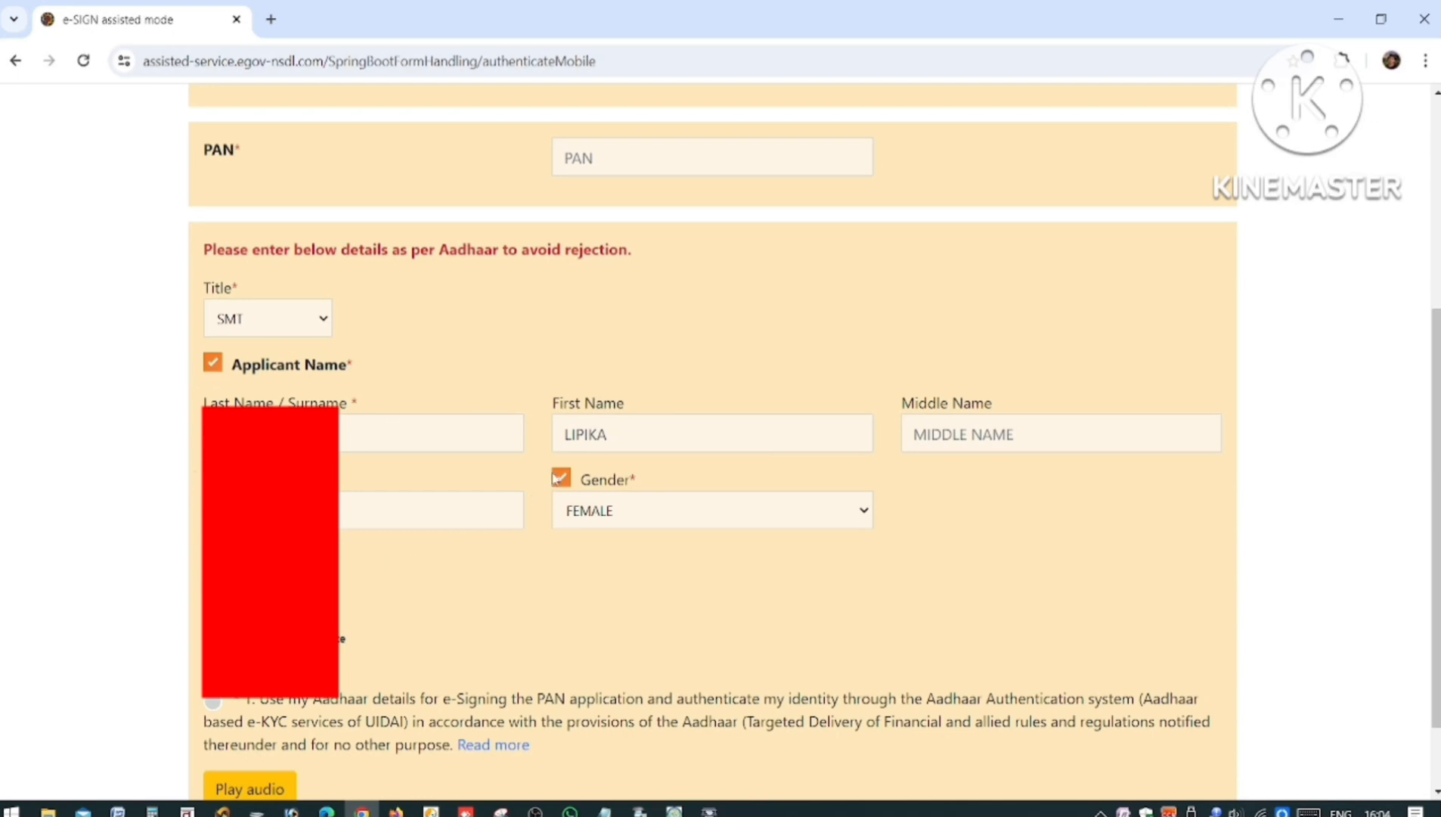
{"action": "scroll", "coordinate": [378, 355], "scroll_direction": "up", "scroll_amount": 2}
{"action": "scroll", "coordinate": [680, 332], "scroll_direction": "up", "scroll_amount": 2}
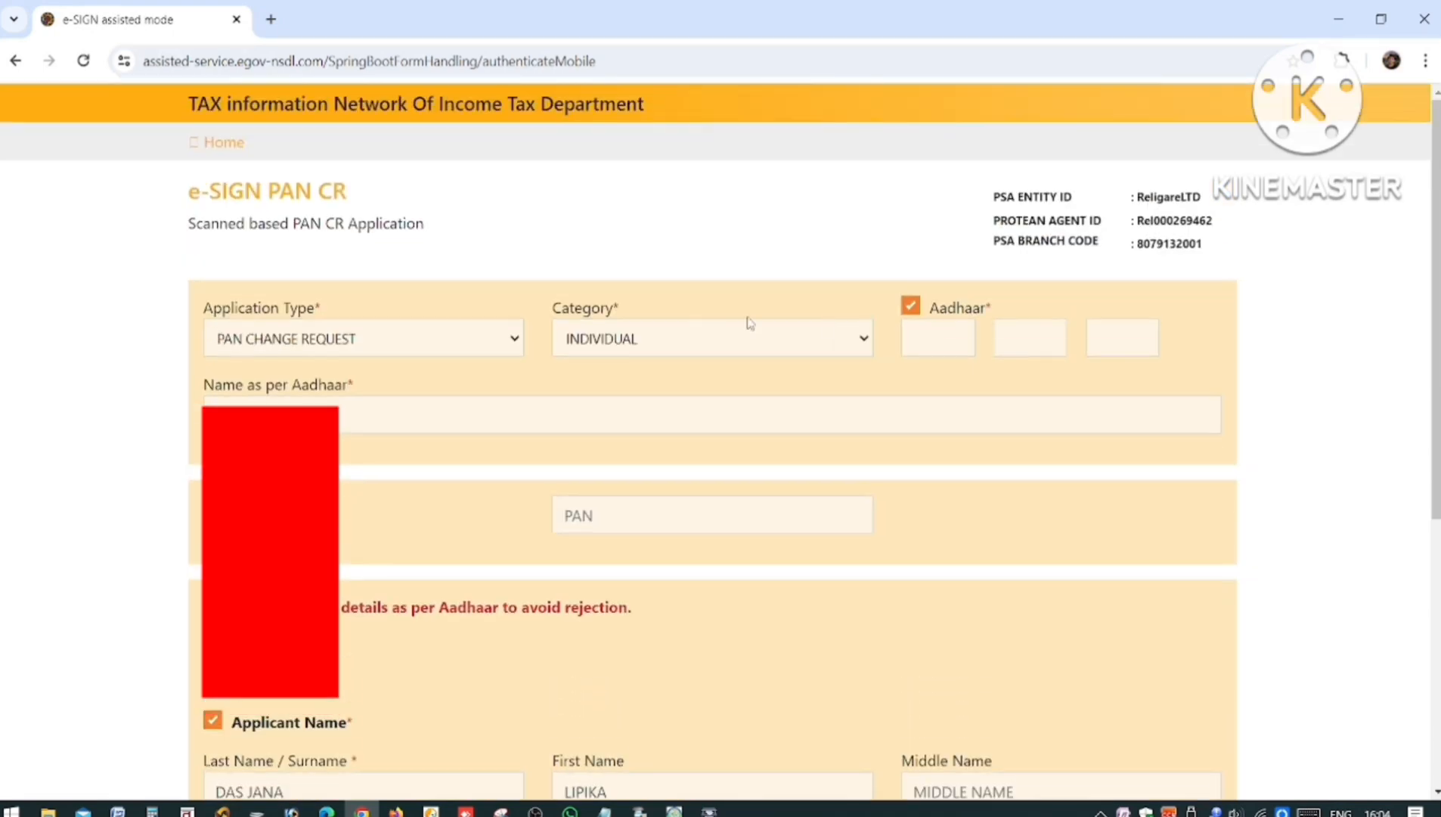
{"action": "scroll", "coordinate": [583, 524], "scroll_direction": "down", "scroll_amount": 5}
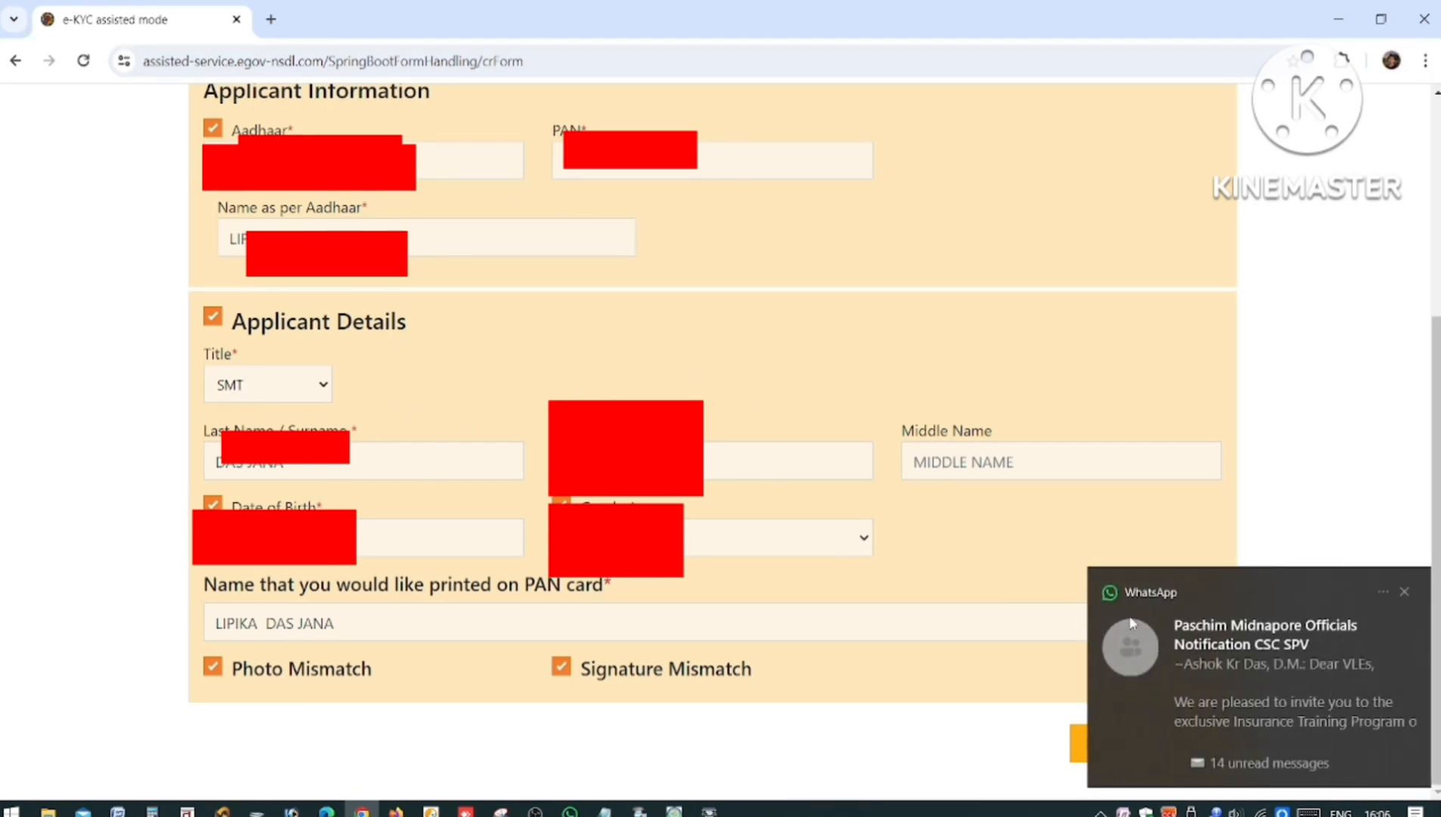
Step: Dismiss the WhatsApp notification, then proceed from the applicant details to the parents' details page
{"action": "left_click", "coordinate": [1405, 593]}
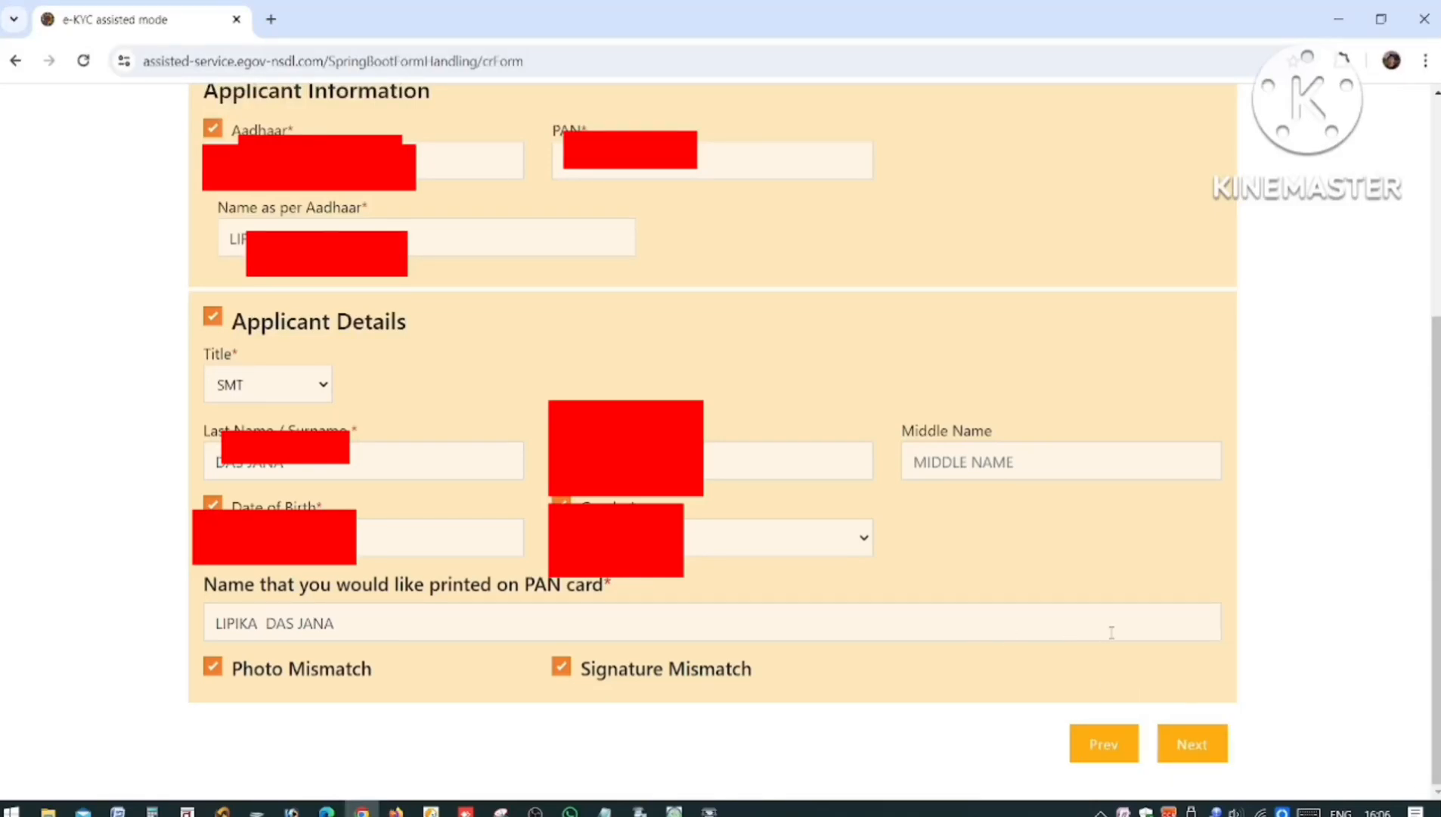
{"action": "left_click", "coordinate": [1180, 742]}
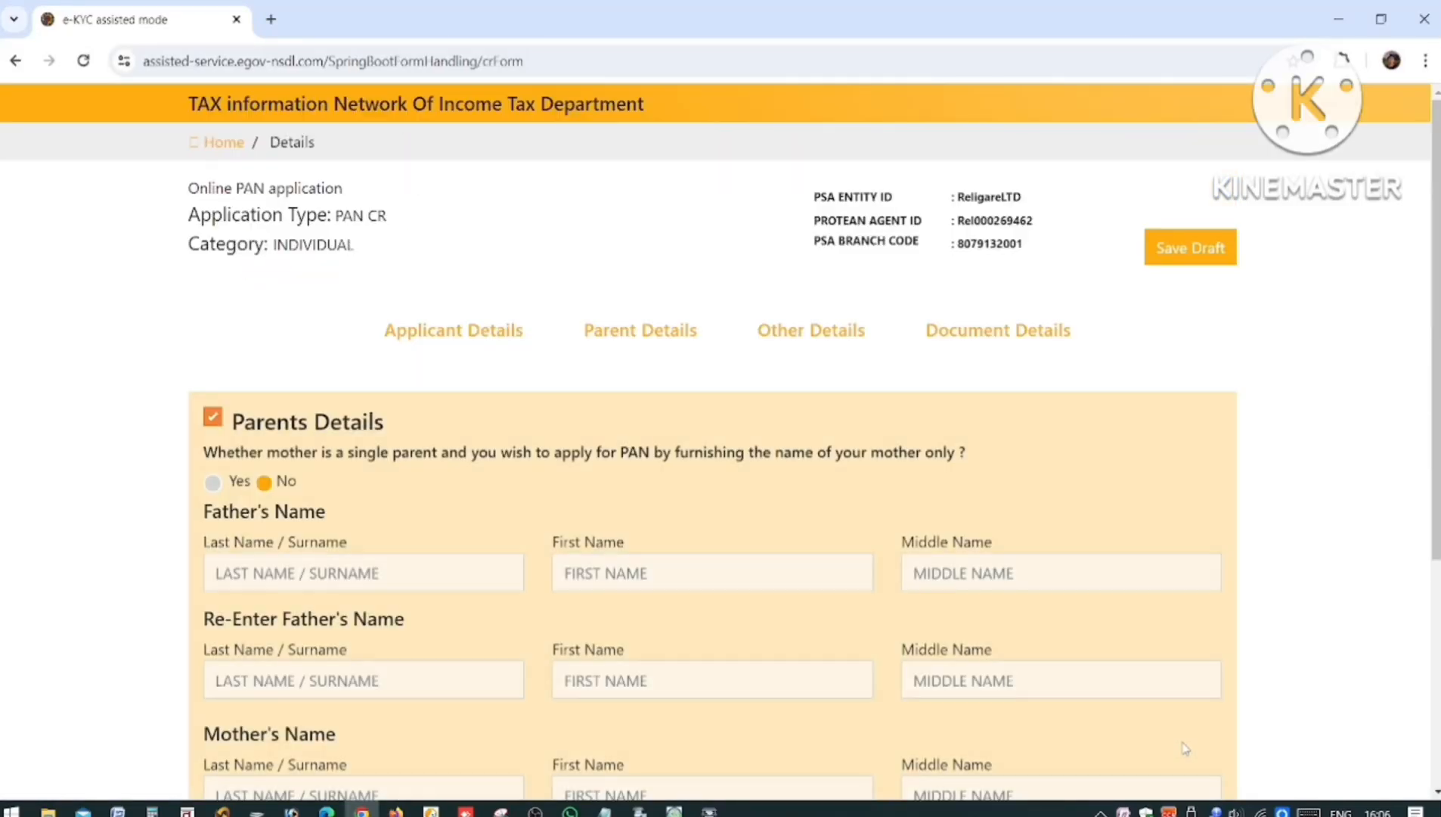
{"action": "scroll", "coordinate": [579, 481], "scroll_direction": "down", "scroll_amount": 1}
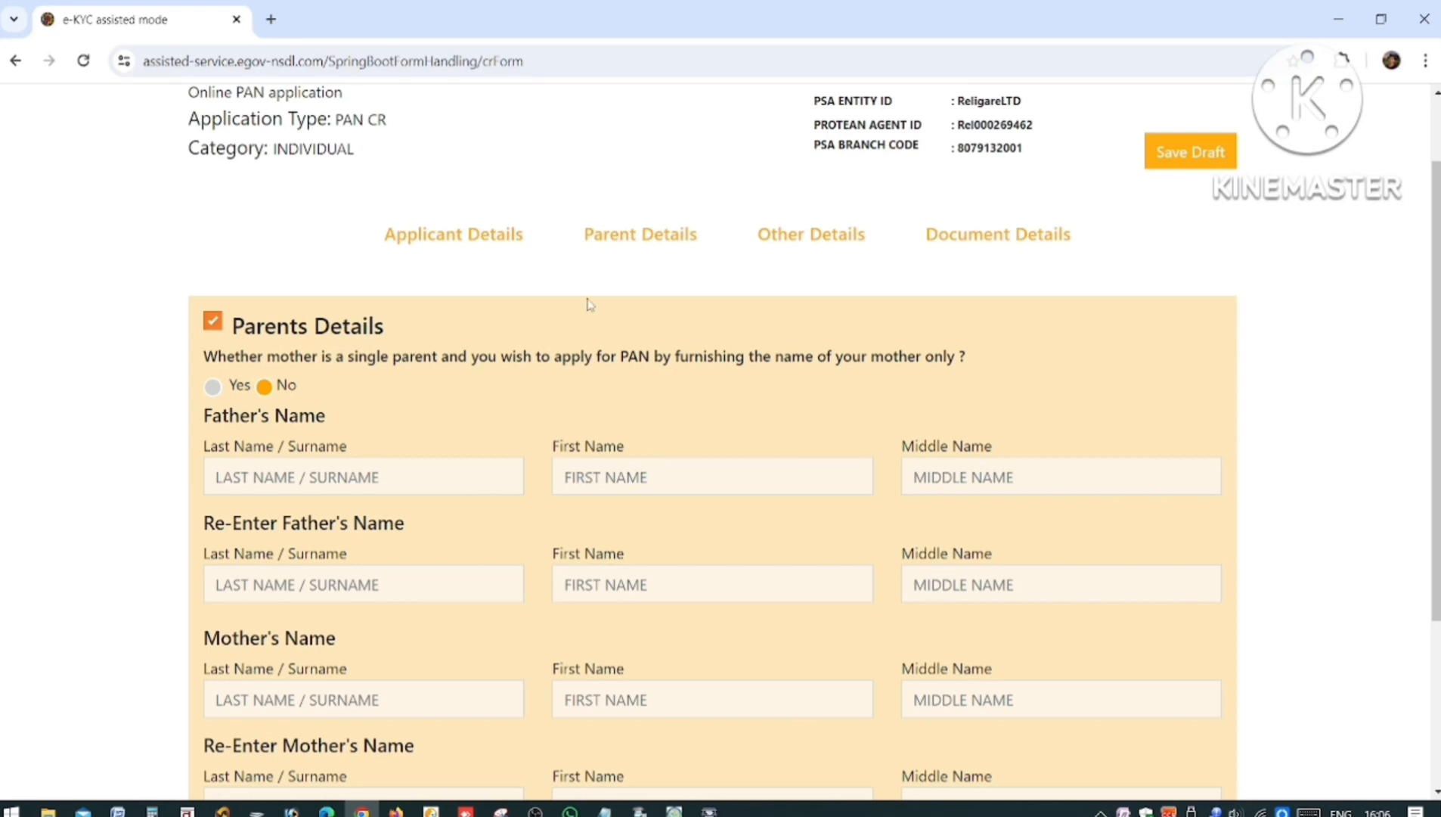
{"action": "scroll", "coordinate": [495, 355], "scroll_direction": "down", "scroll_amount": 2}
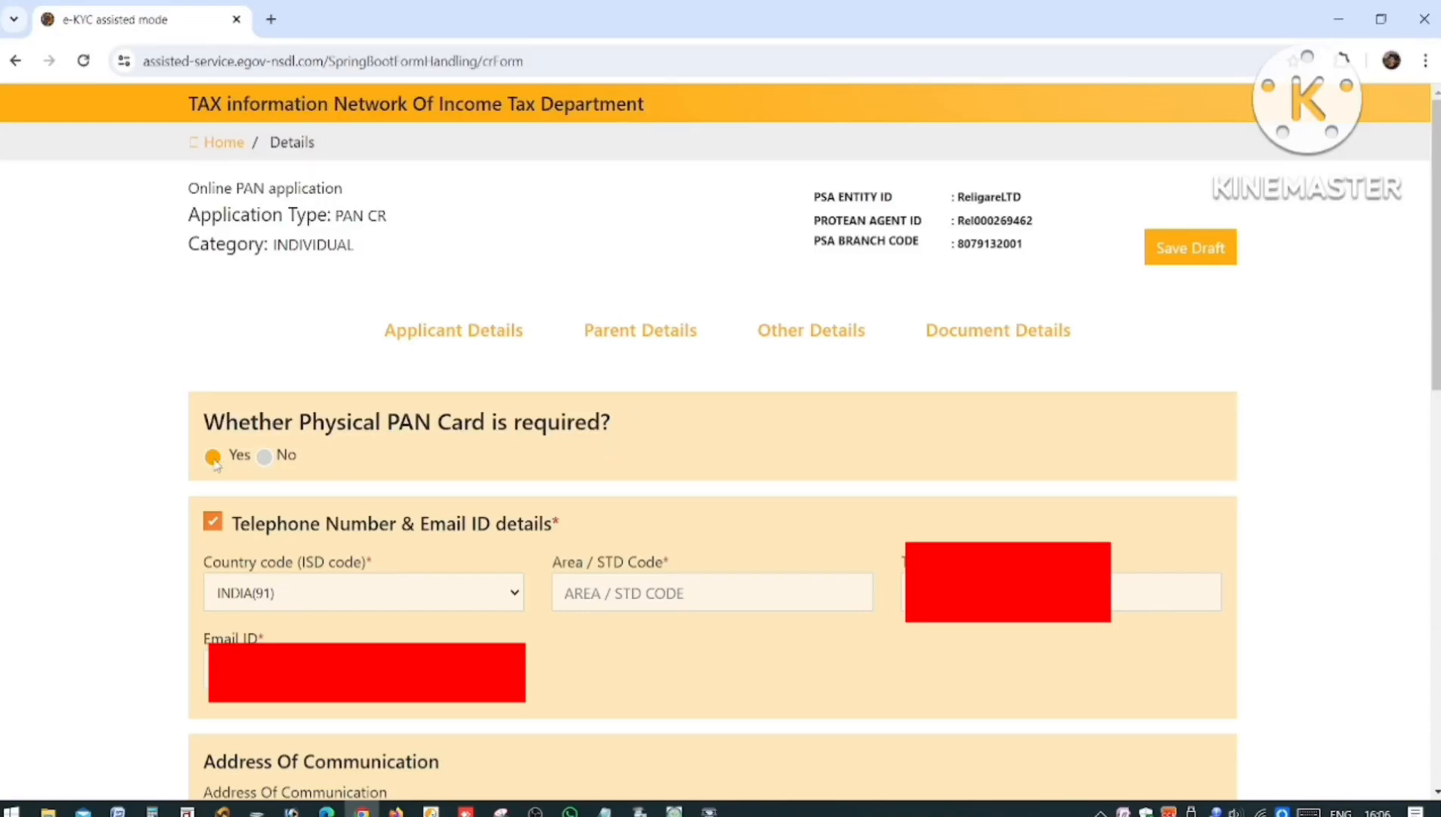
Step: Enter 03222 as the area/STD code in the telephone number and email details
{"action": "scroll", "coordinate": [573, 418], "scroll_direction": "down", "scroll_amount": 3}
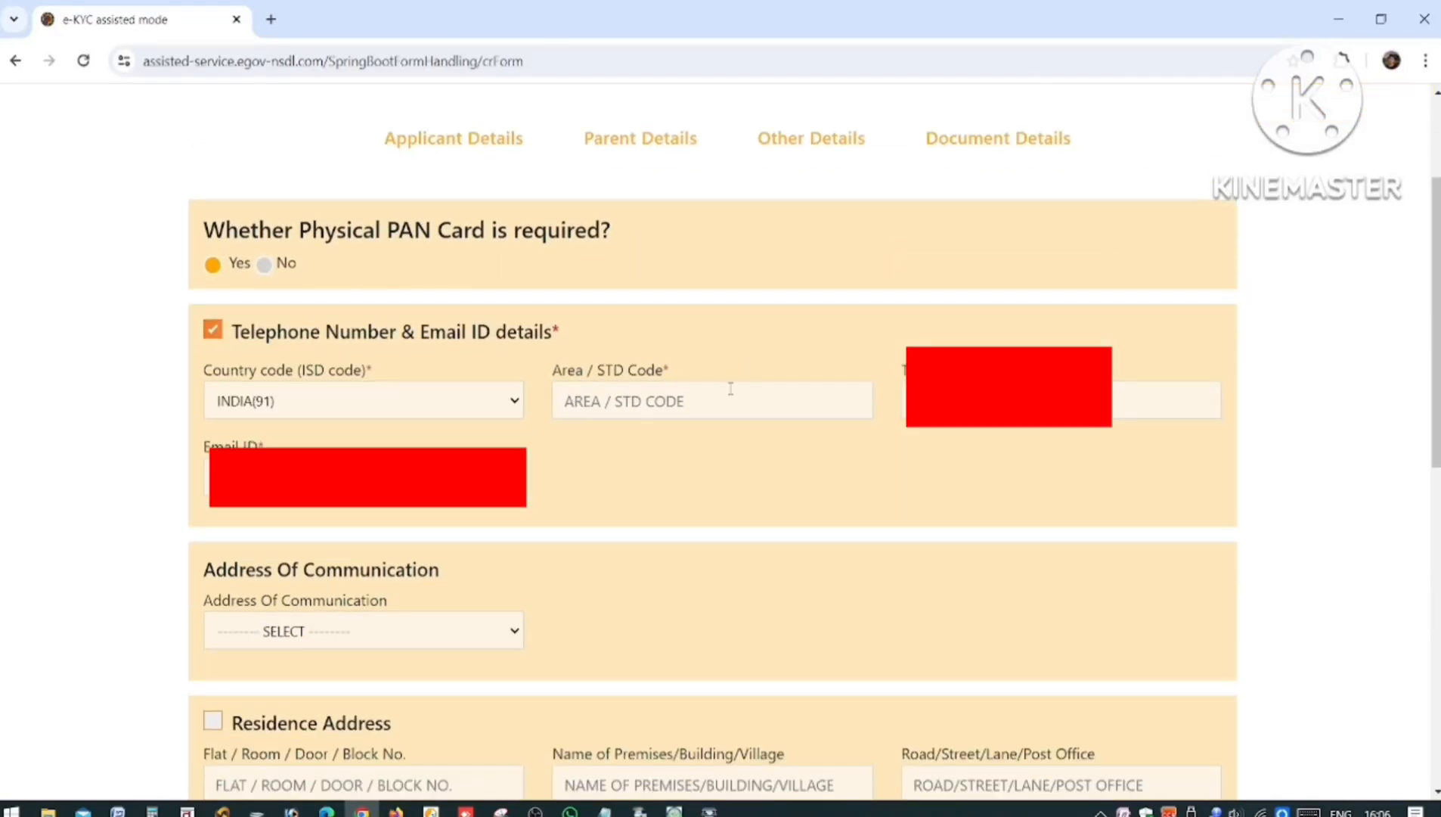
{"action": "left_click", "coordinate": [651, 401]}
{"action": "type", "text": "03222"}
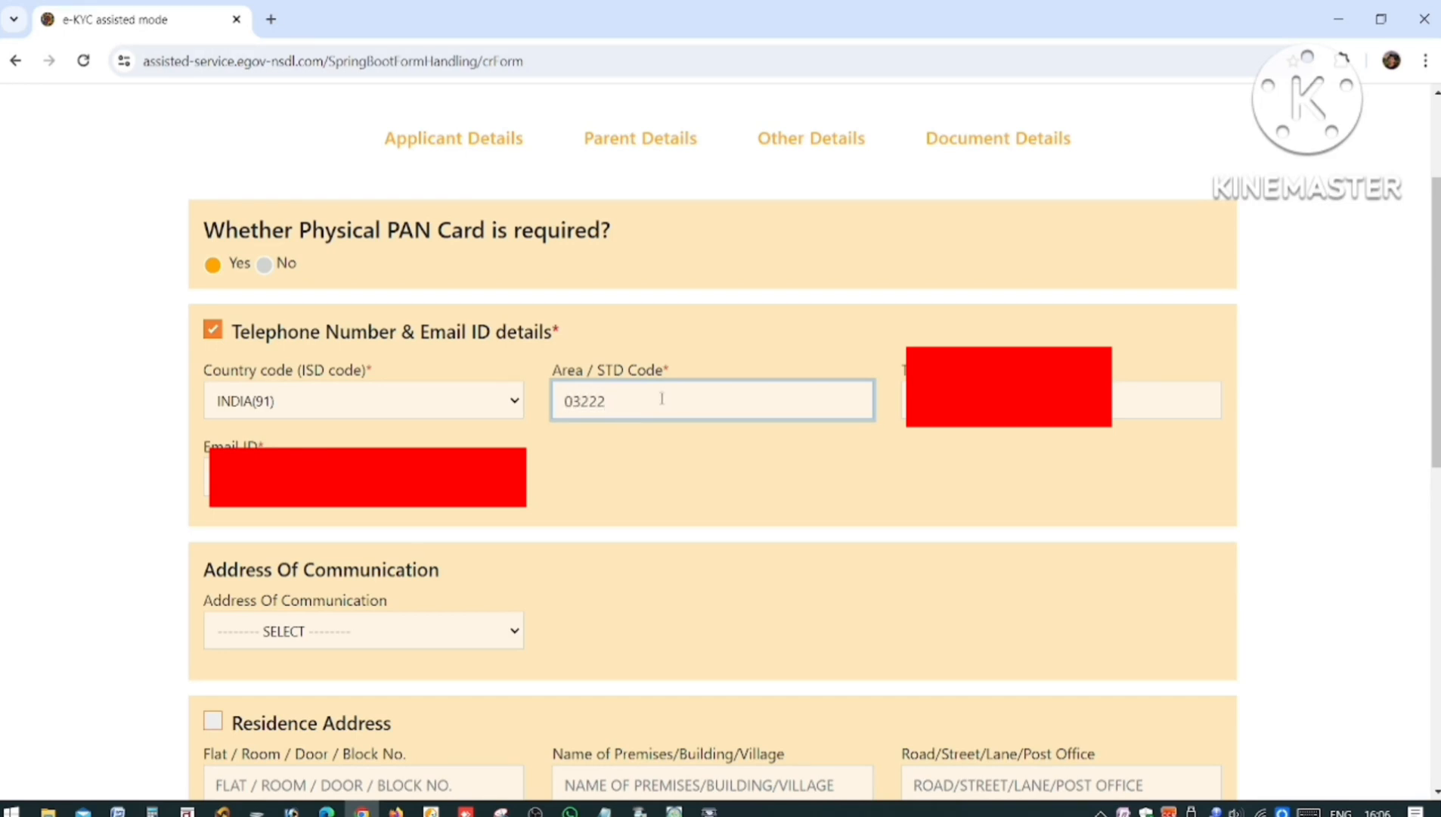
{"action": "left_click", "coordinate": [689, 343]}
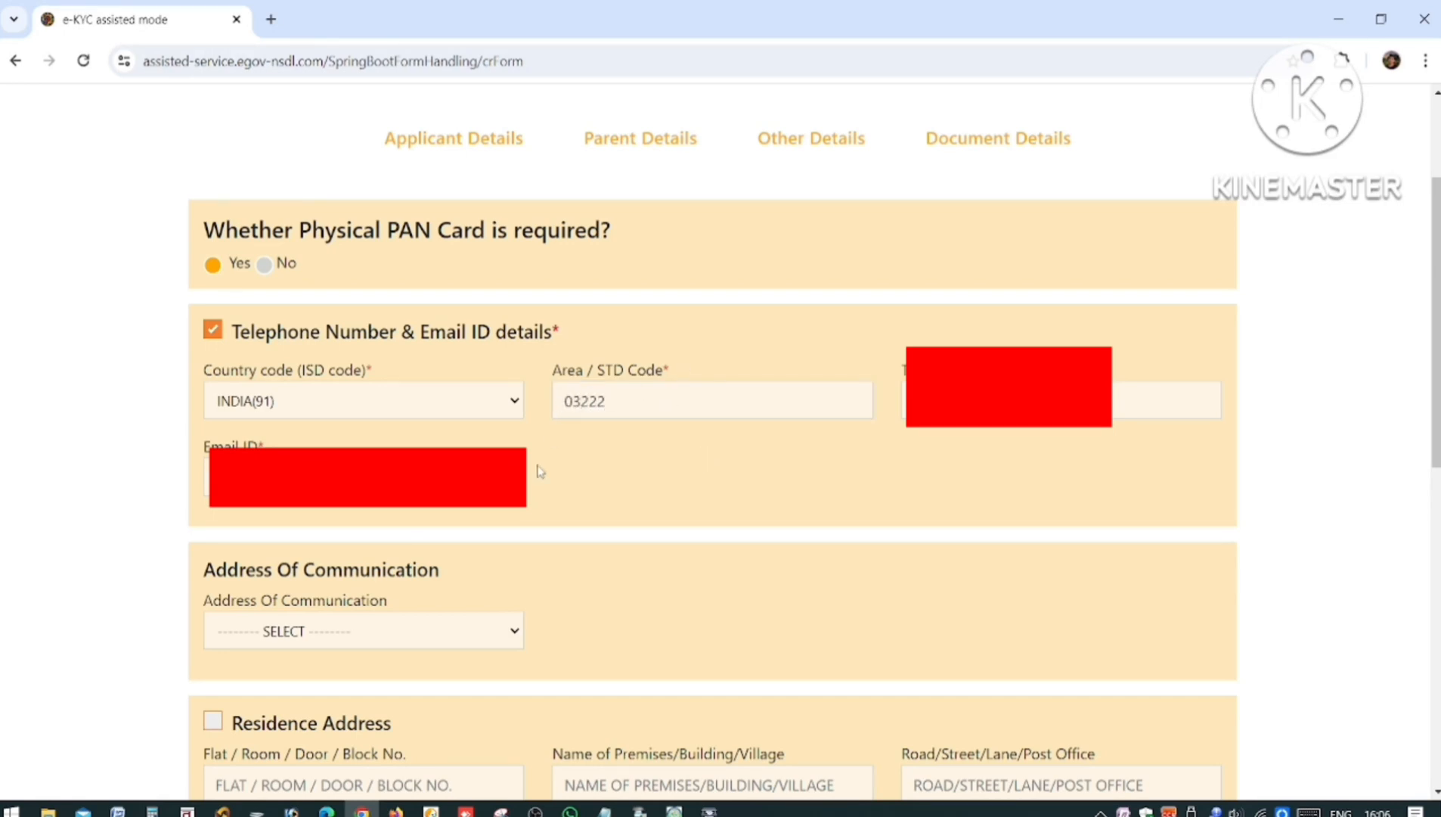
Step: Set the address of communication to Residence and enable the Residence Address section
{"action": "scroll", "coordinate": [639, 482], "scroll_direction": "down", "scroll_amount": 4}
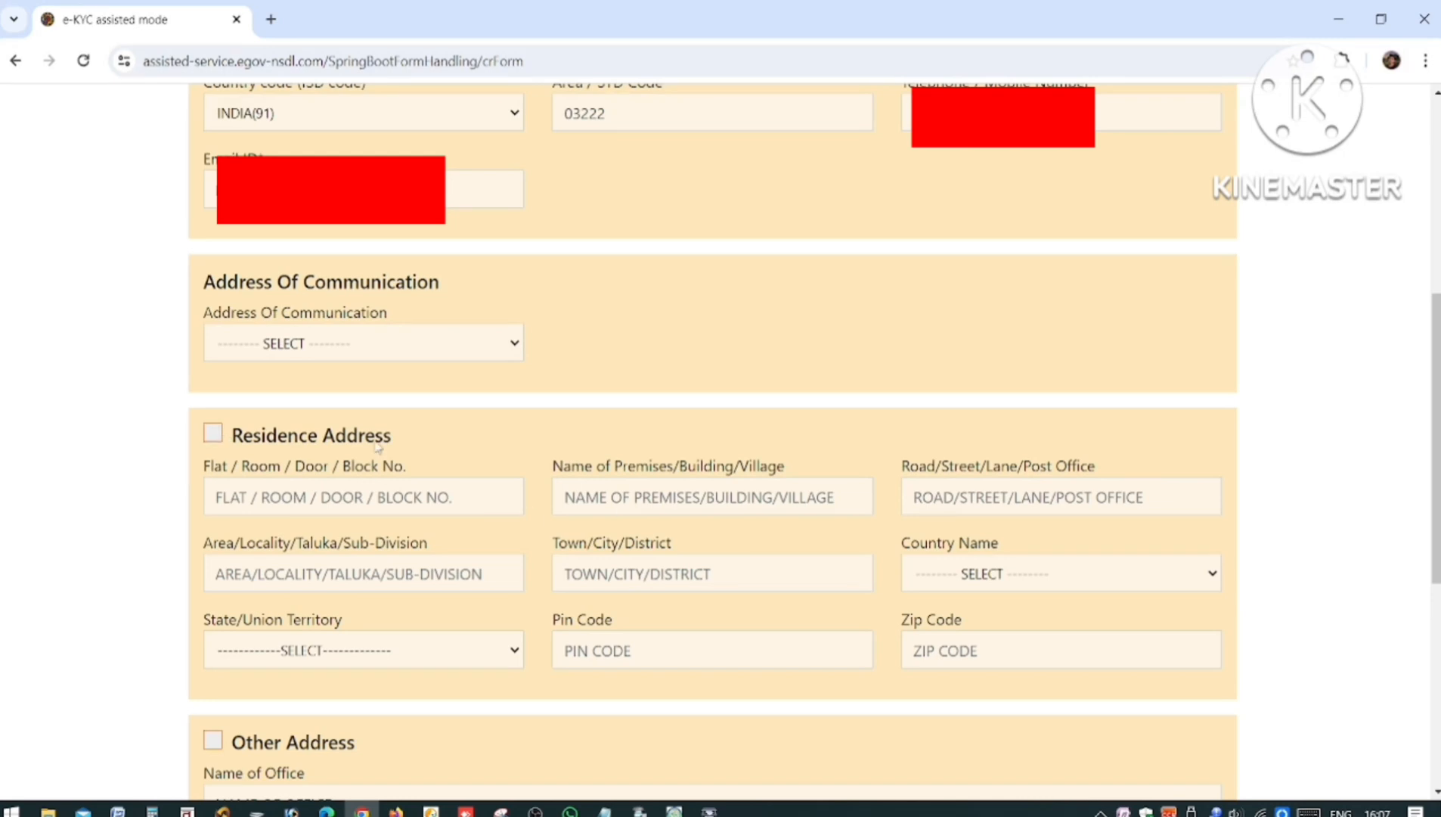
{"action": "left_click", "coordinate": [337, 349]}
{"action": "left_click", "coordinate": [318, 390]}
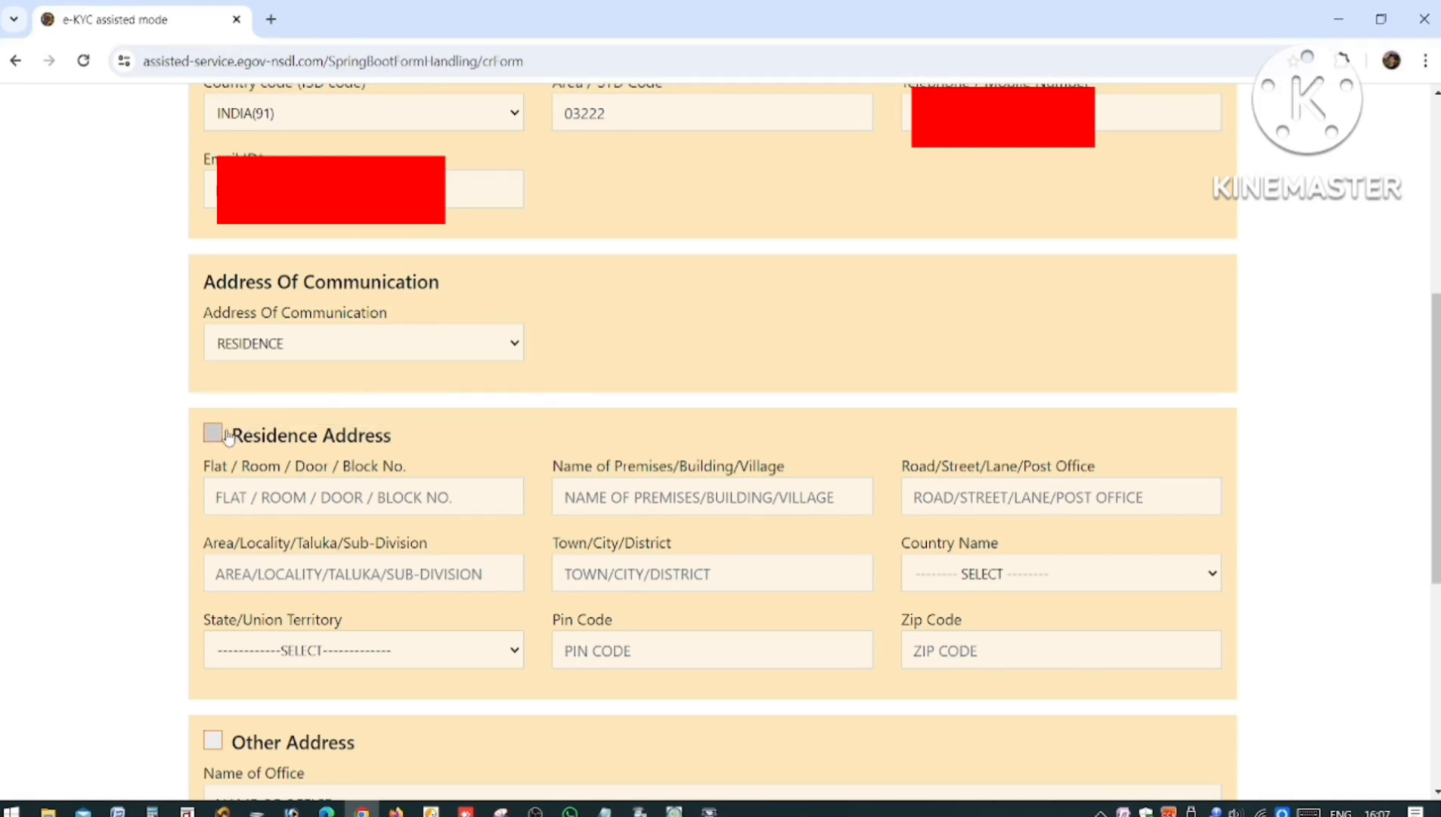
{"action": "left_click", "coordinate": [227, 438]}
{"action": "scroll", "coordinate": [589, 501], "scroll_direction": "down", "scroll_amount": 1}
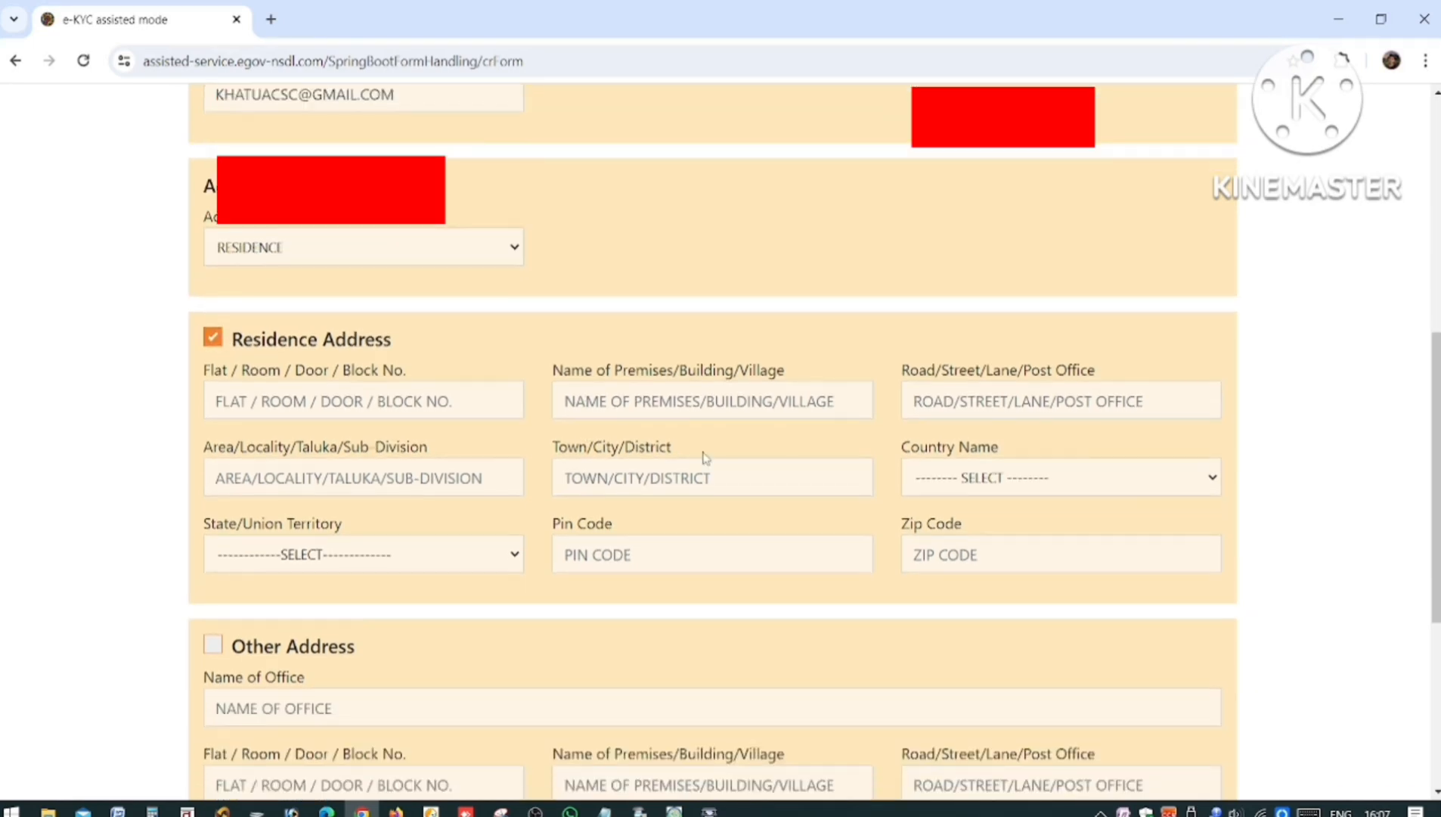
{"action": "scroll", "coordinate": [715, 531], "scroll_direction": "down", "scroll_amount": 4}
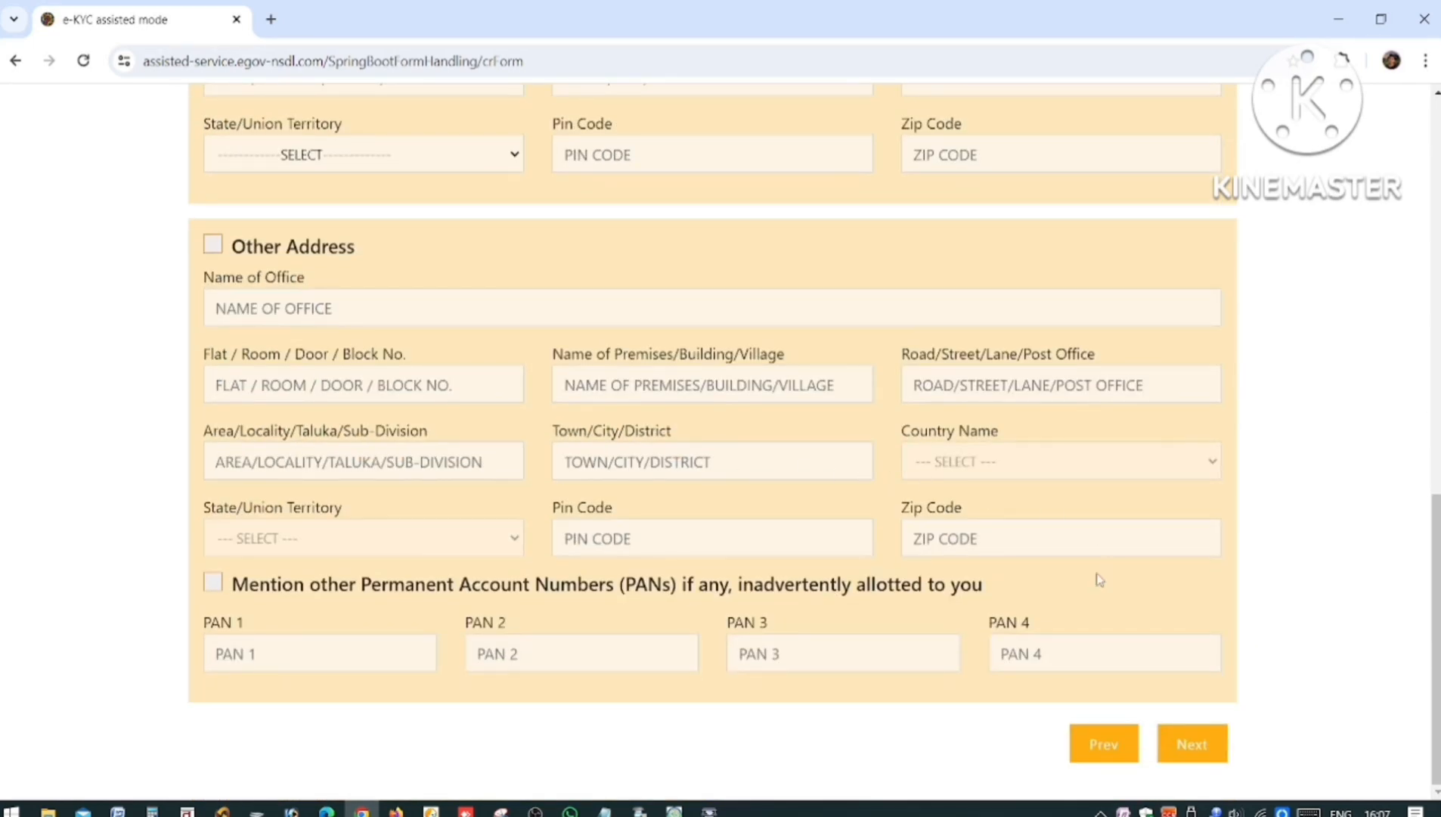
Step: Set the proof of identity, proof of address and proof of DOB to the AADHAAR Card issued by the Unique Identification Authority of India
{"action": "scroll", "coordinate": [477, 414], "scroll_direction": "up", "scroll_amount": 3}
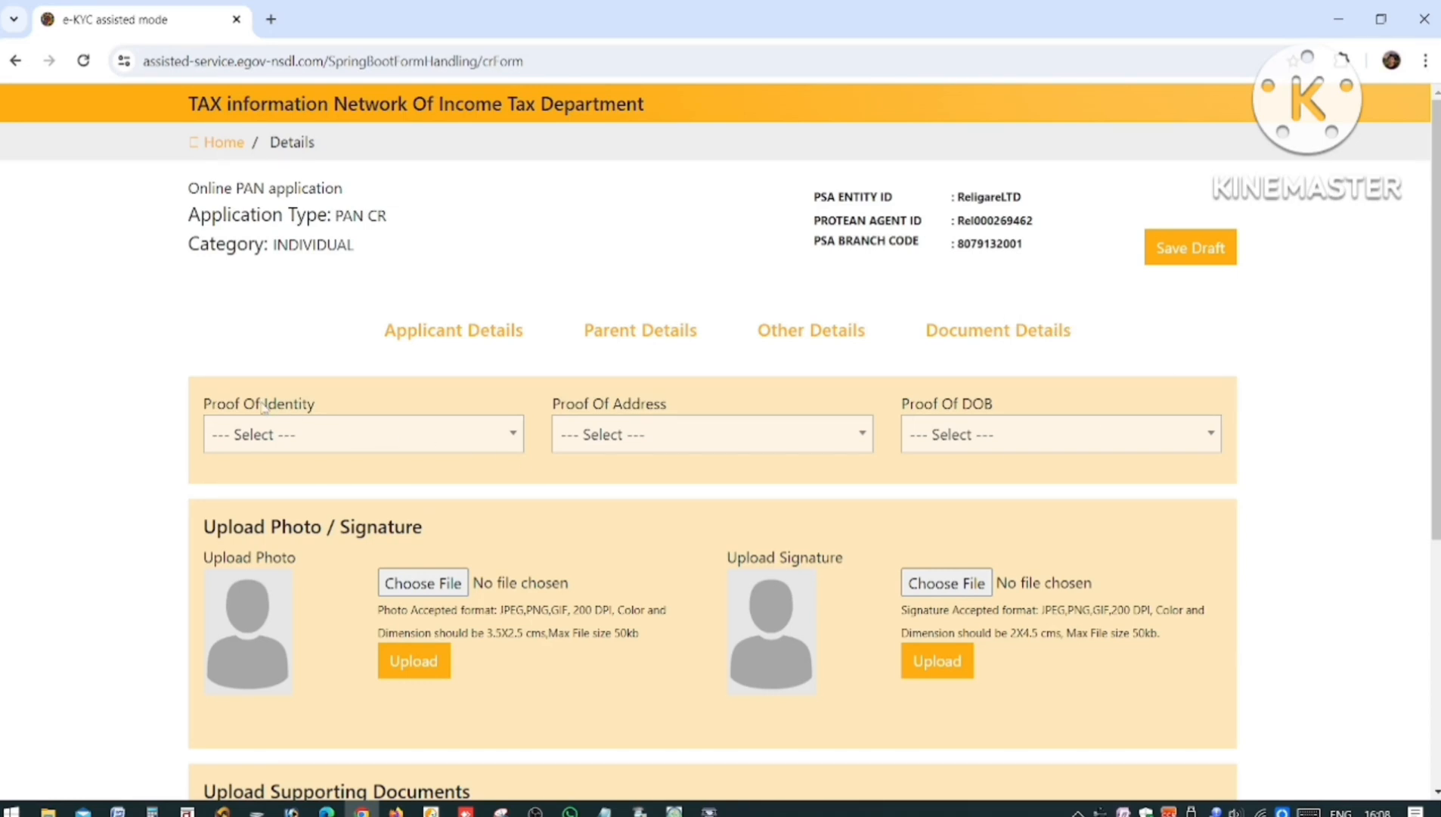
{"action": "left_click", "coordinate": [277, 435]}
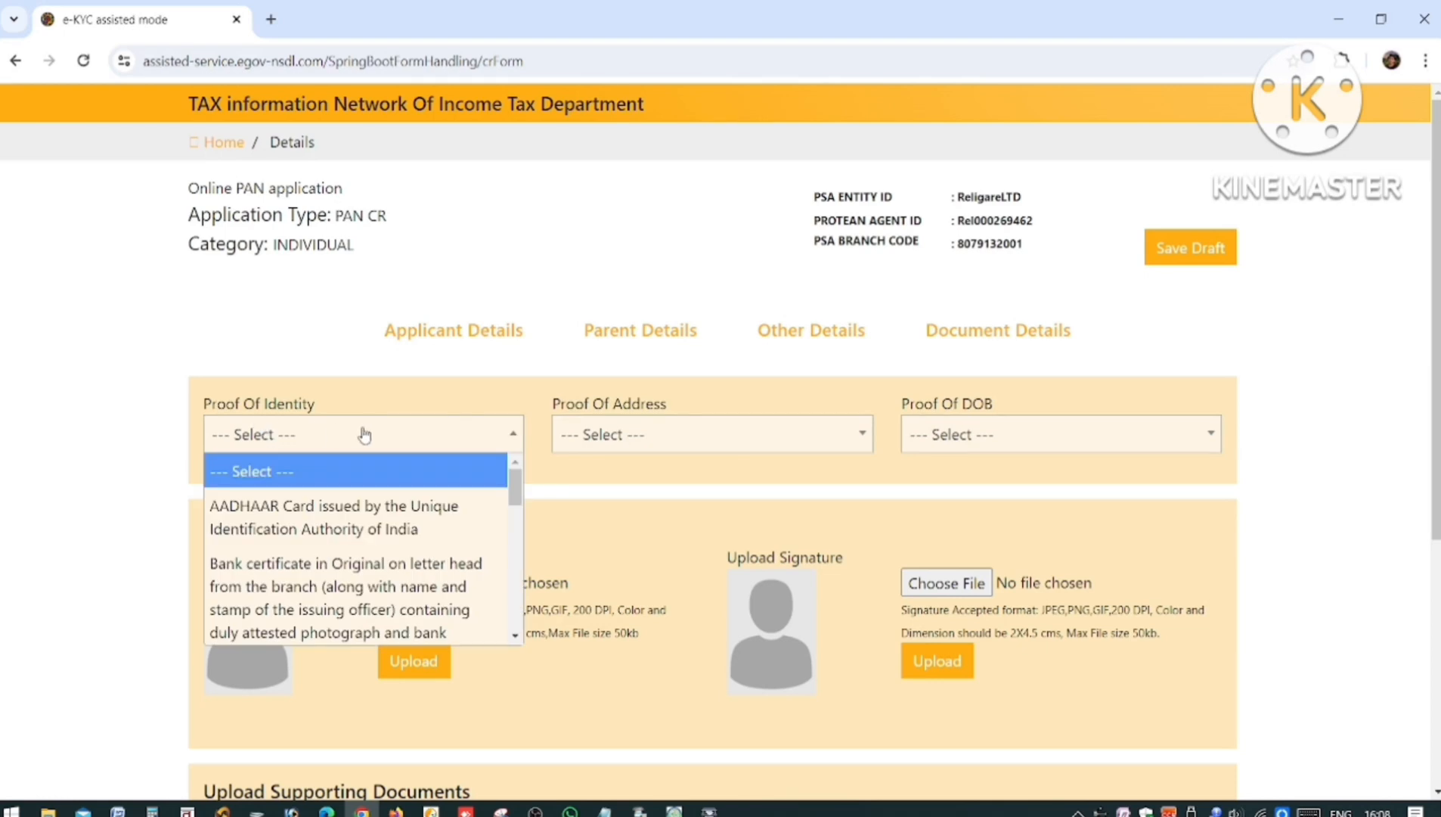
{"action": "left_click", "coordinate": [307, 522]}
{"action": "left_click", "coordinate": [612, 443]}
{"action": "left_click", "coordinate": [627, 506]}
{"action": "left_click", "coordinate": [967, 455]}
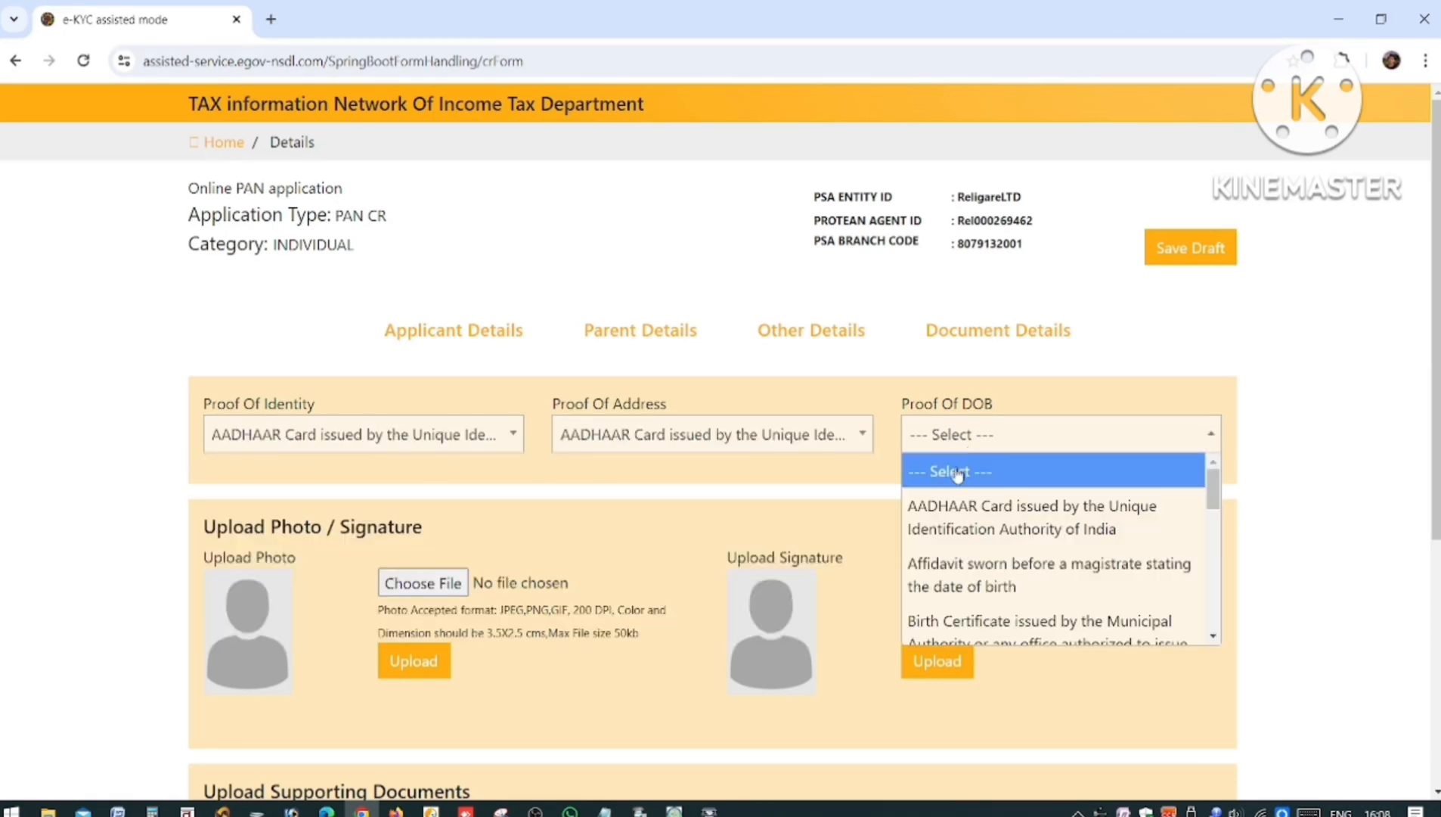
{"action": "left_click", "coordinate": [947, 502]}
Step: Upload PHOTO.jpg from the applicant's folder on the Desktop as the applicant's photo
{"action": "scroll", "coordinate": [494, 412], "scroll_direction": "down", "scroll_amount": 4}
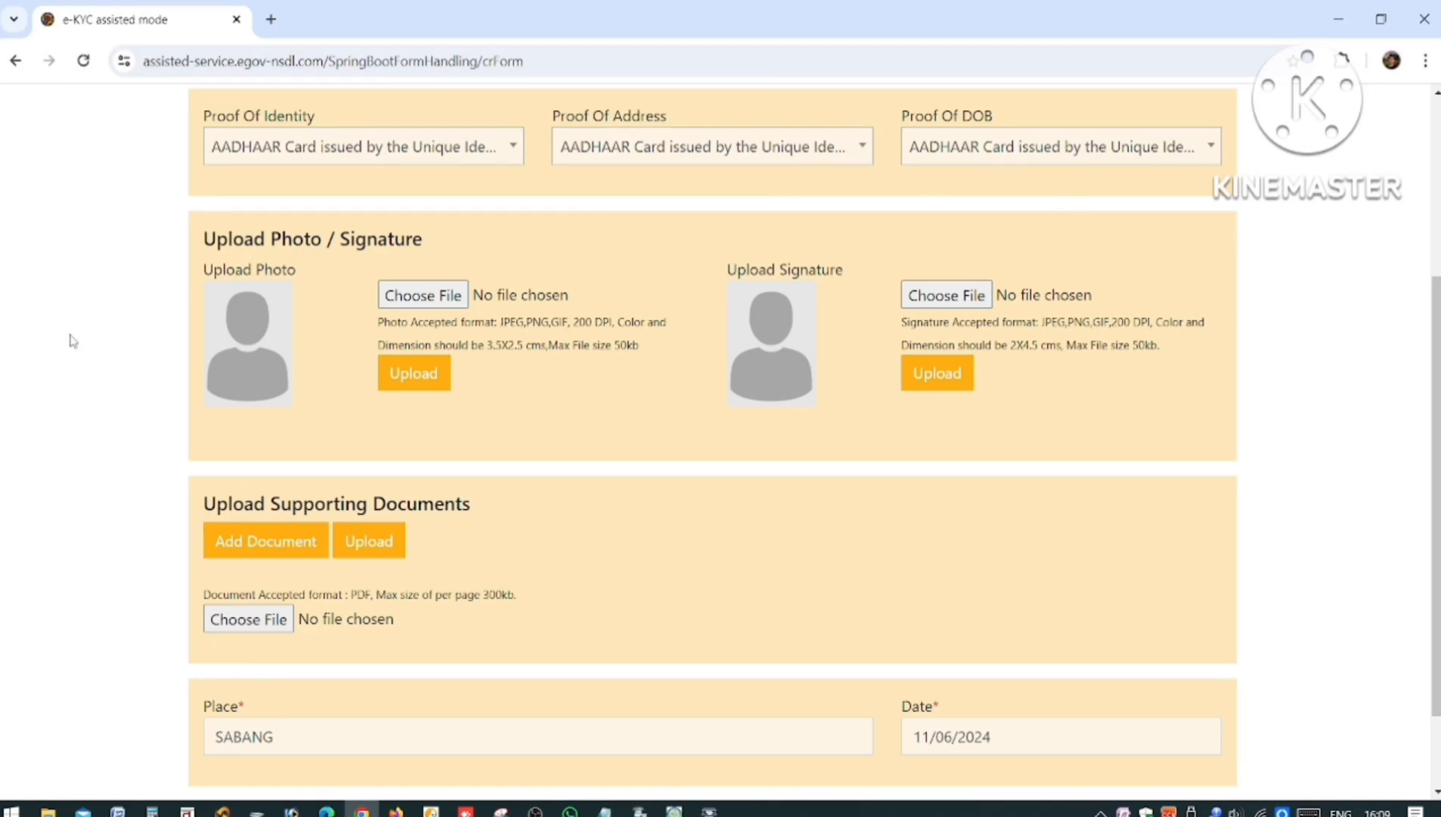
{"action": "left_click", "coordinate": [420, 296]}
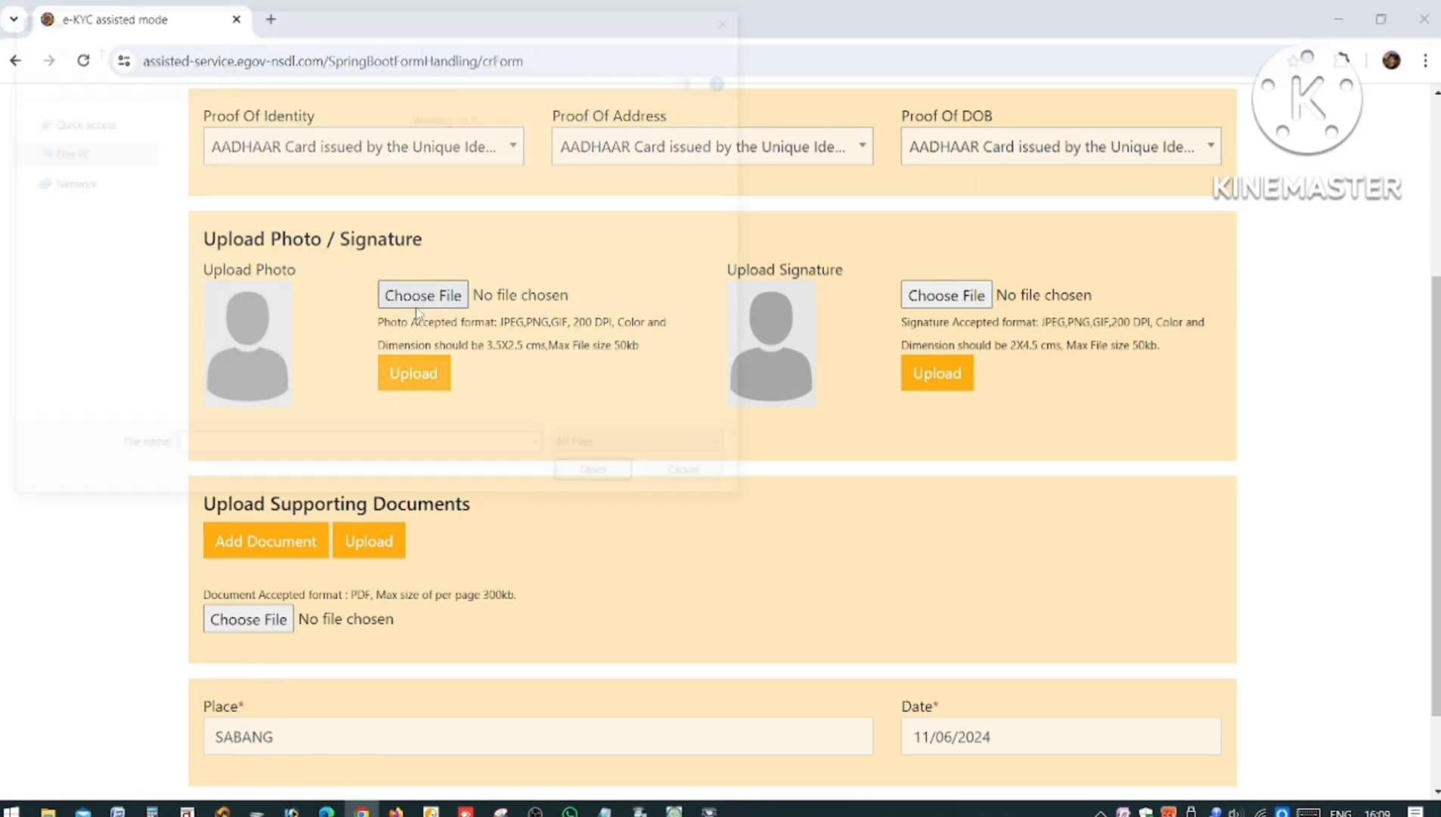
{"action": "left_click", "coordinate": [84, 198]}
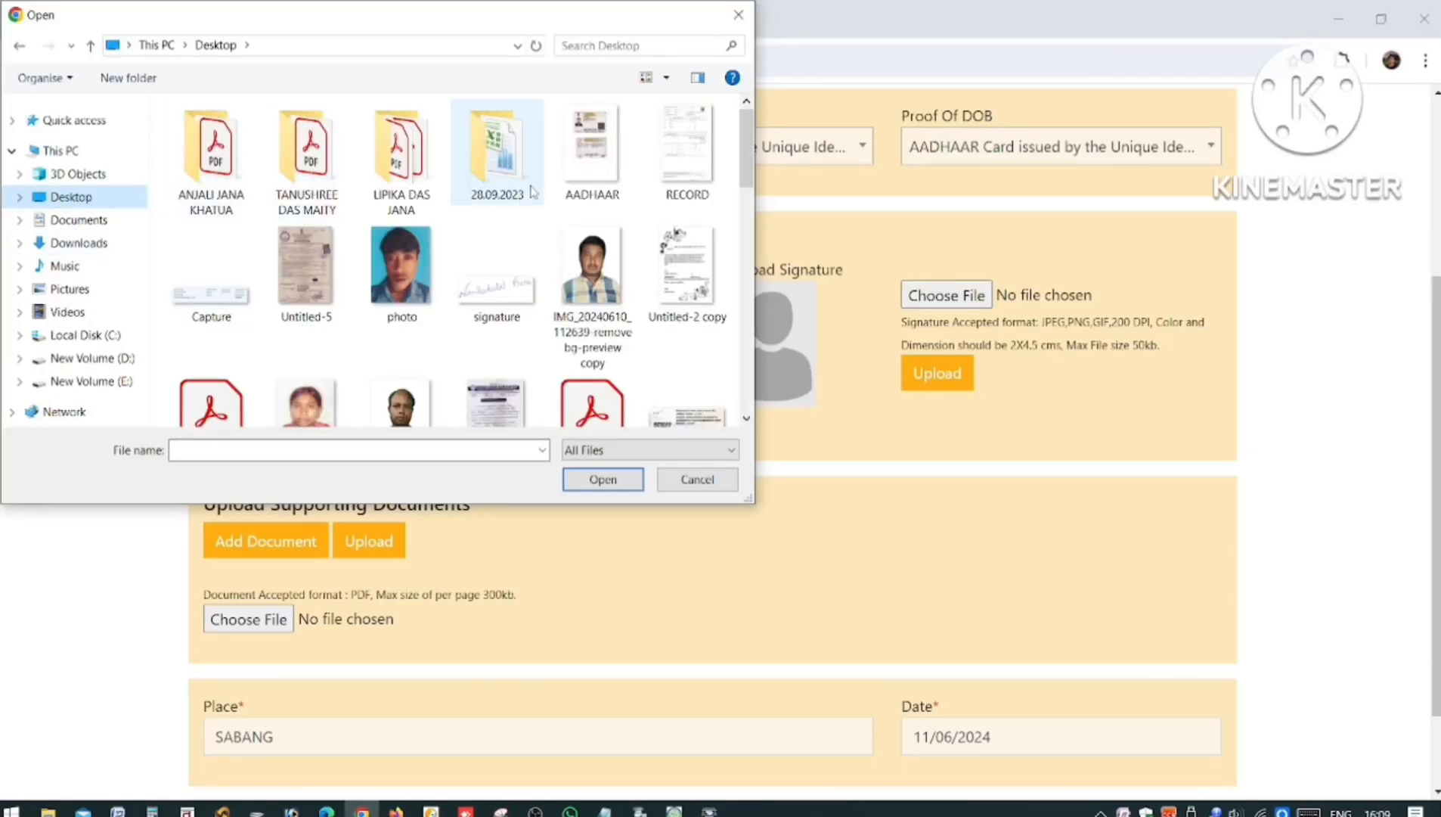
{"action": "double_click", "coordinate": [401, 155]}
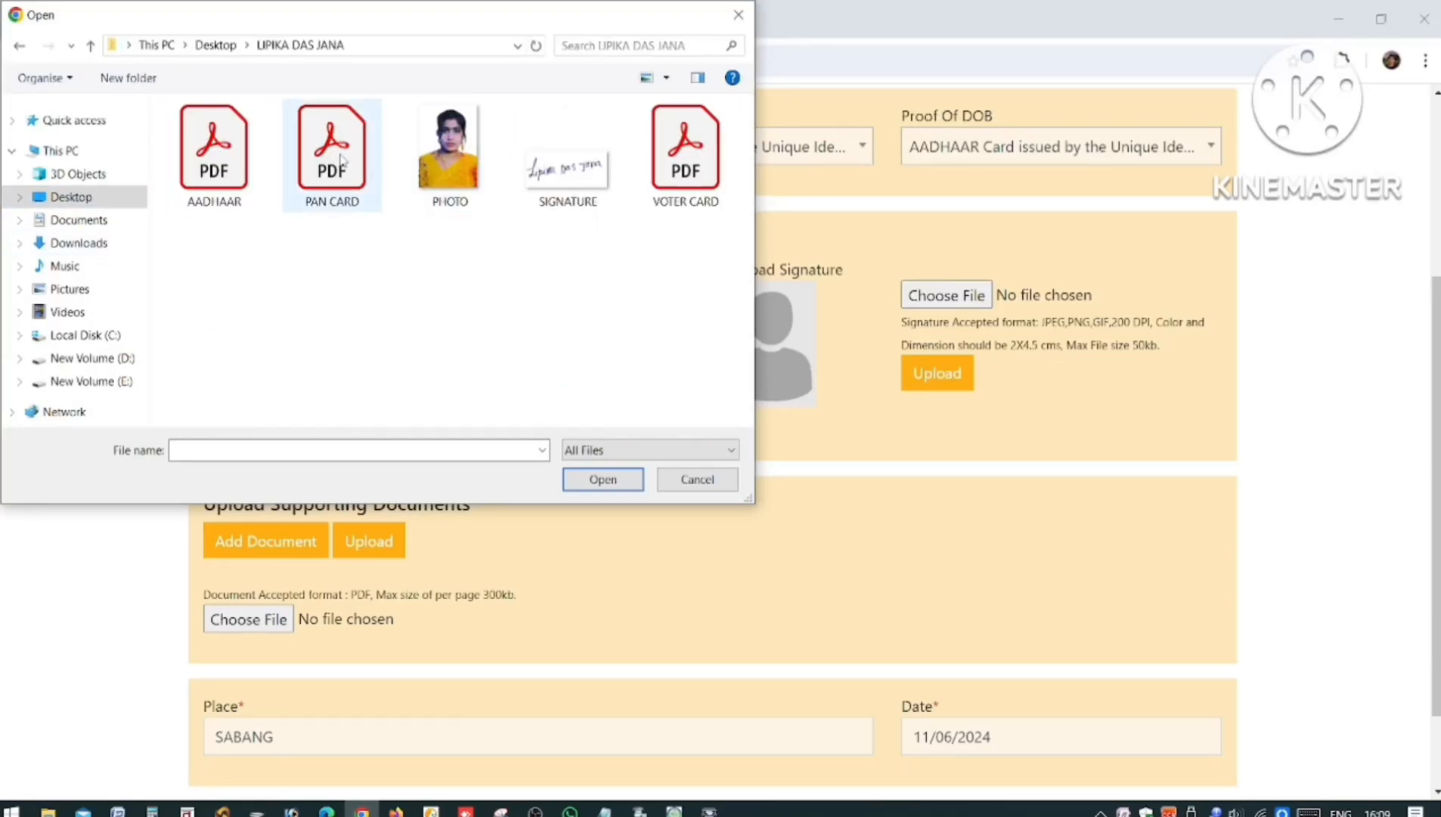
{"action": "double_click", "coordinate": [453, 148]}
{"action": "left_click", "coordinate": [420, 375]}
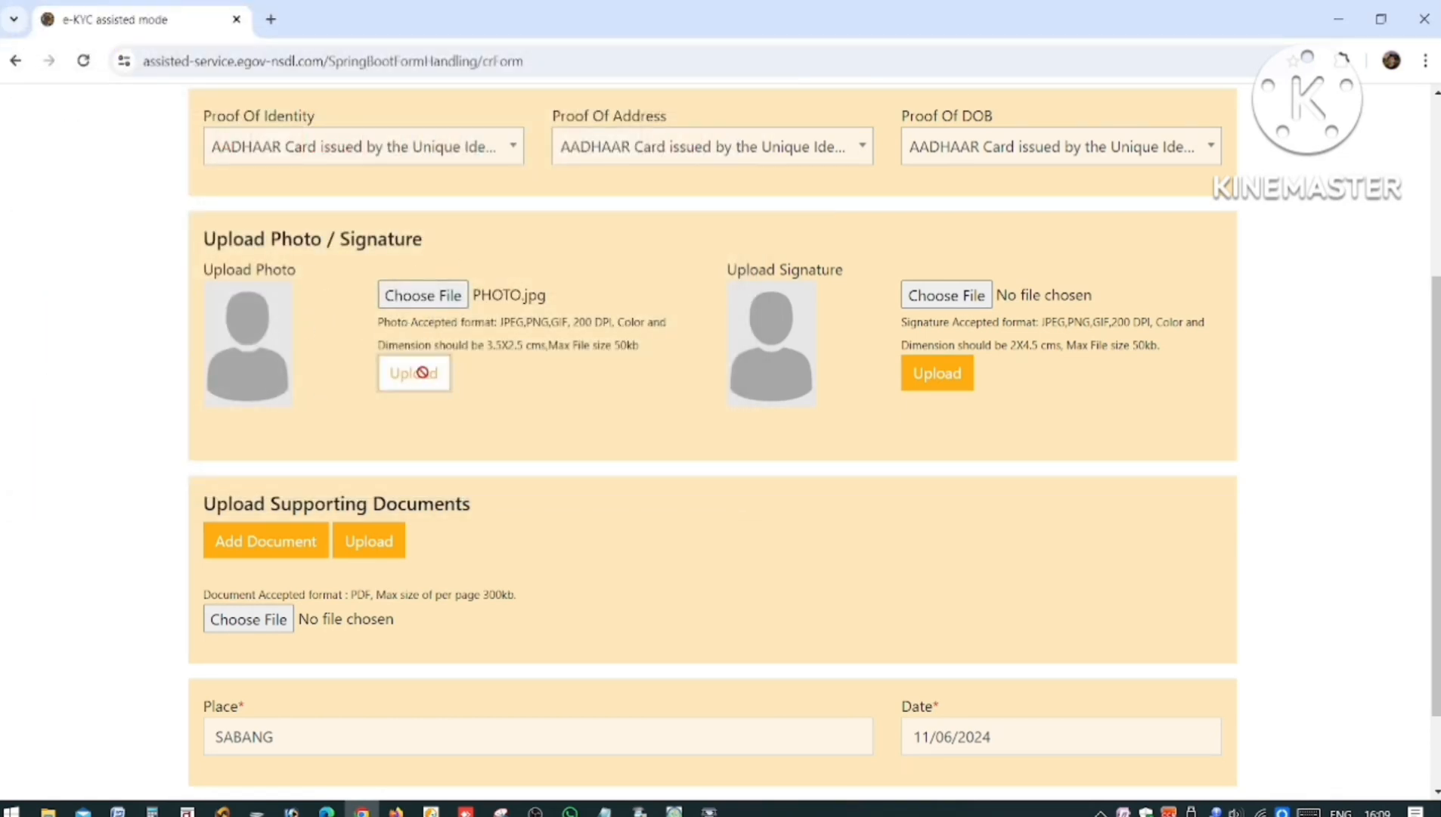
Step: Upload SIGNATURE.jpg from the applicant's folder as the applicant's signature
{"action": "left_click", "coordinate": [999, 296]}
{"action": "double_click", "coordinate": [567, 151]}
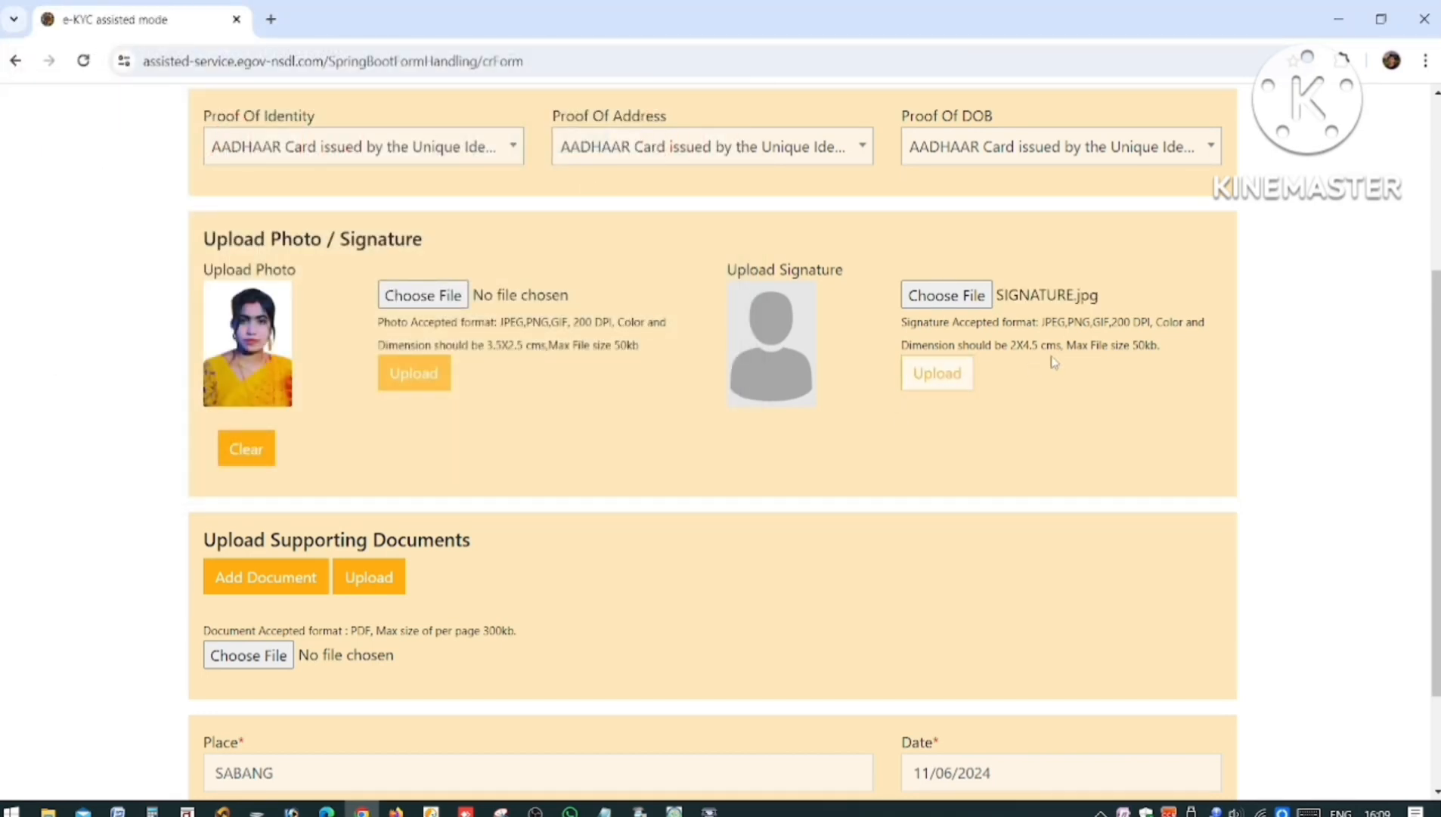
{"action": "left_click", "coordinate": [952, 380]}
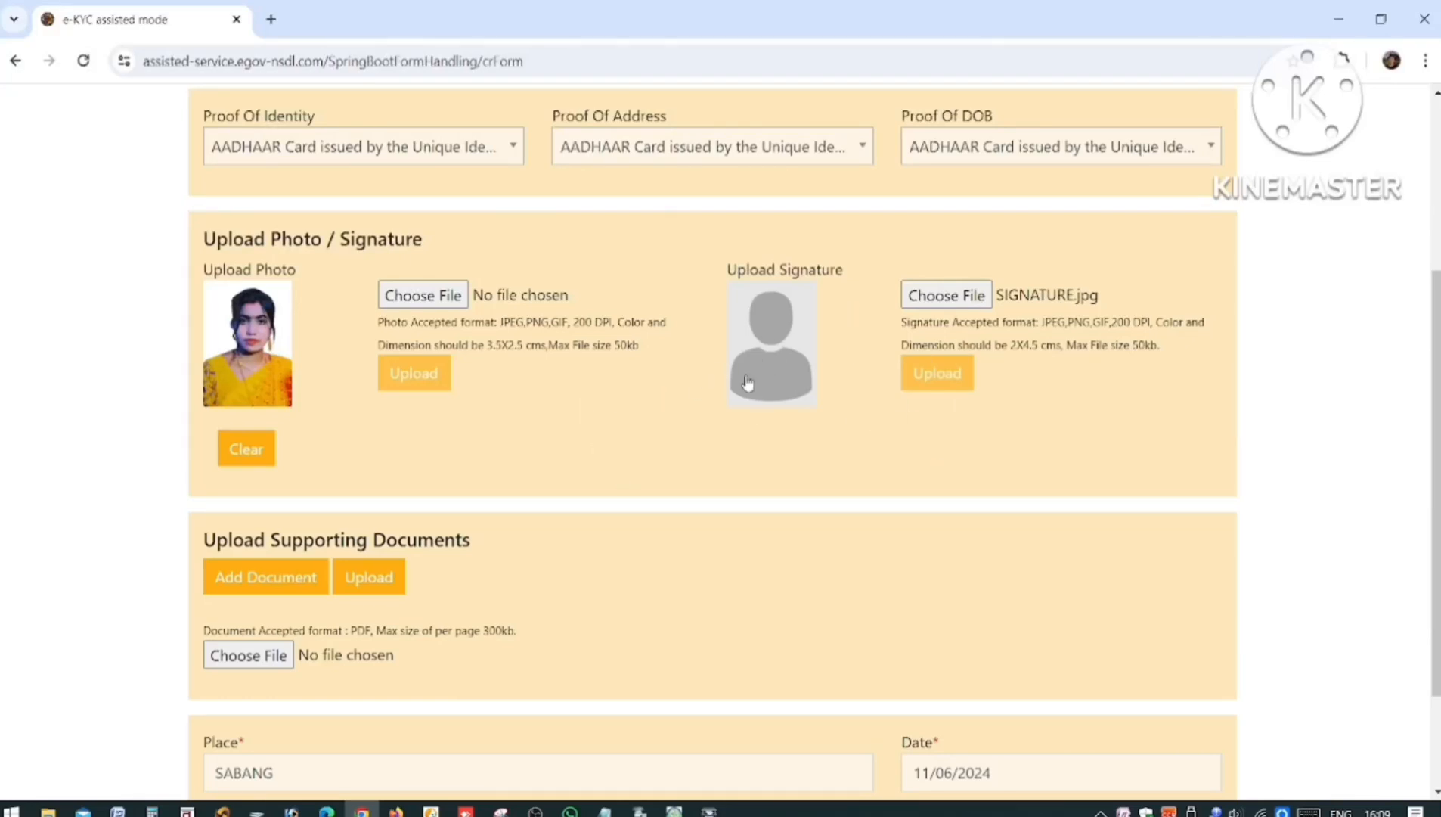
{"action": "scroll", "coordinate": [681, 421], "scroll_direction": "down", "scroll_amount": 2}
{"action": "scroll", "coordinate": [1089, 414], "scroll_direction": "up", "scroll_amount": 1}
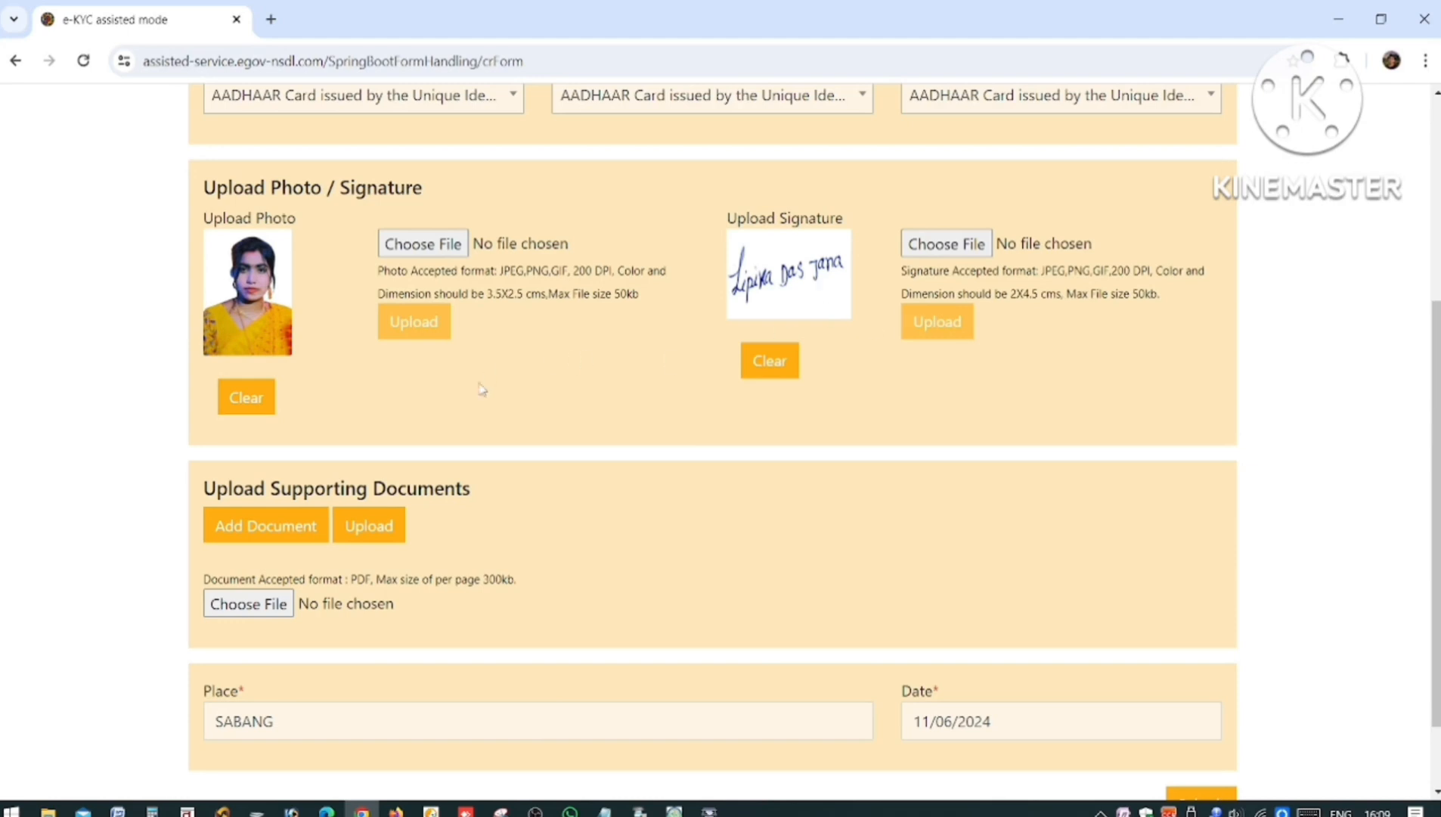
Step: Upload PAN CARD.pdf as the first supporting document
{"action": "scroll", "coordinate": [484, 385], "scroll_direction": "down", "scroll_amount": 2}
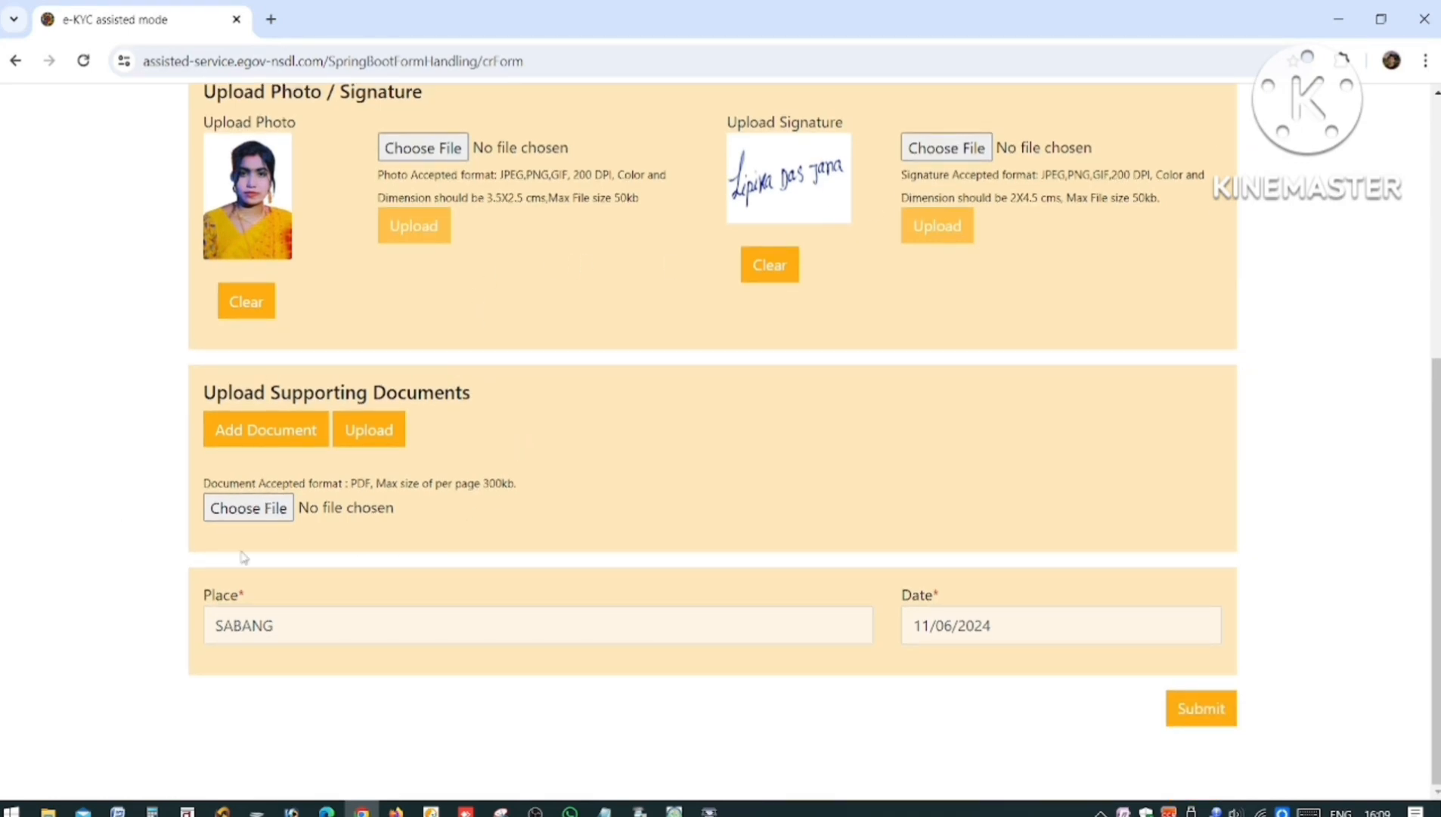
{"action": "left_click", "coordinate": [274, 513]}
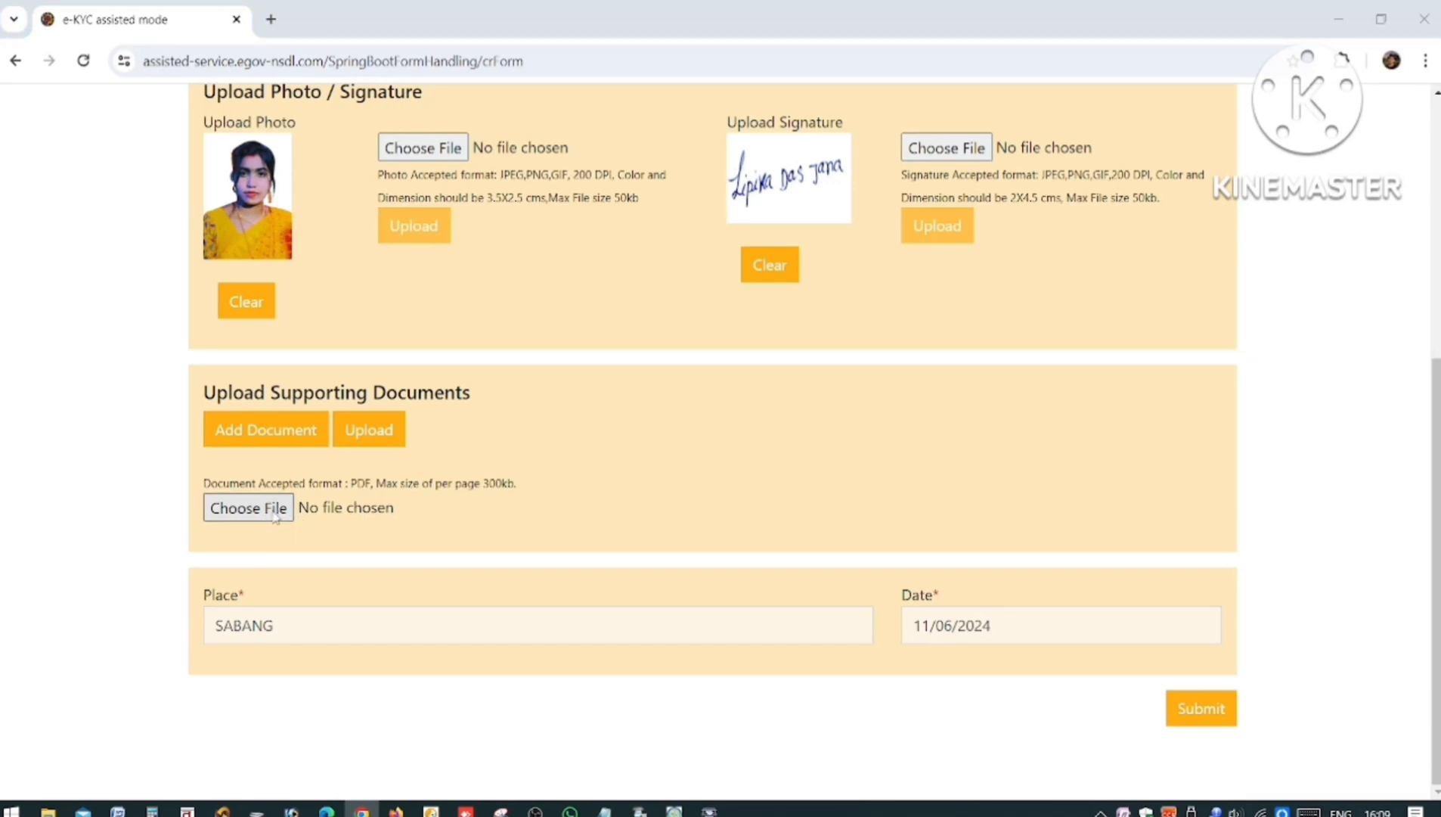
{"action": "double_click", "coordinate": [347, 183]}
{"action": "left_click", "coordinate": [371, 431]}
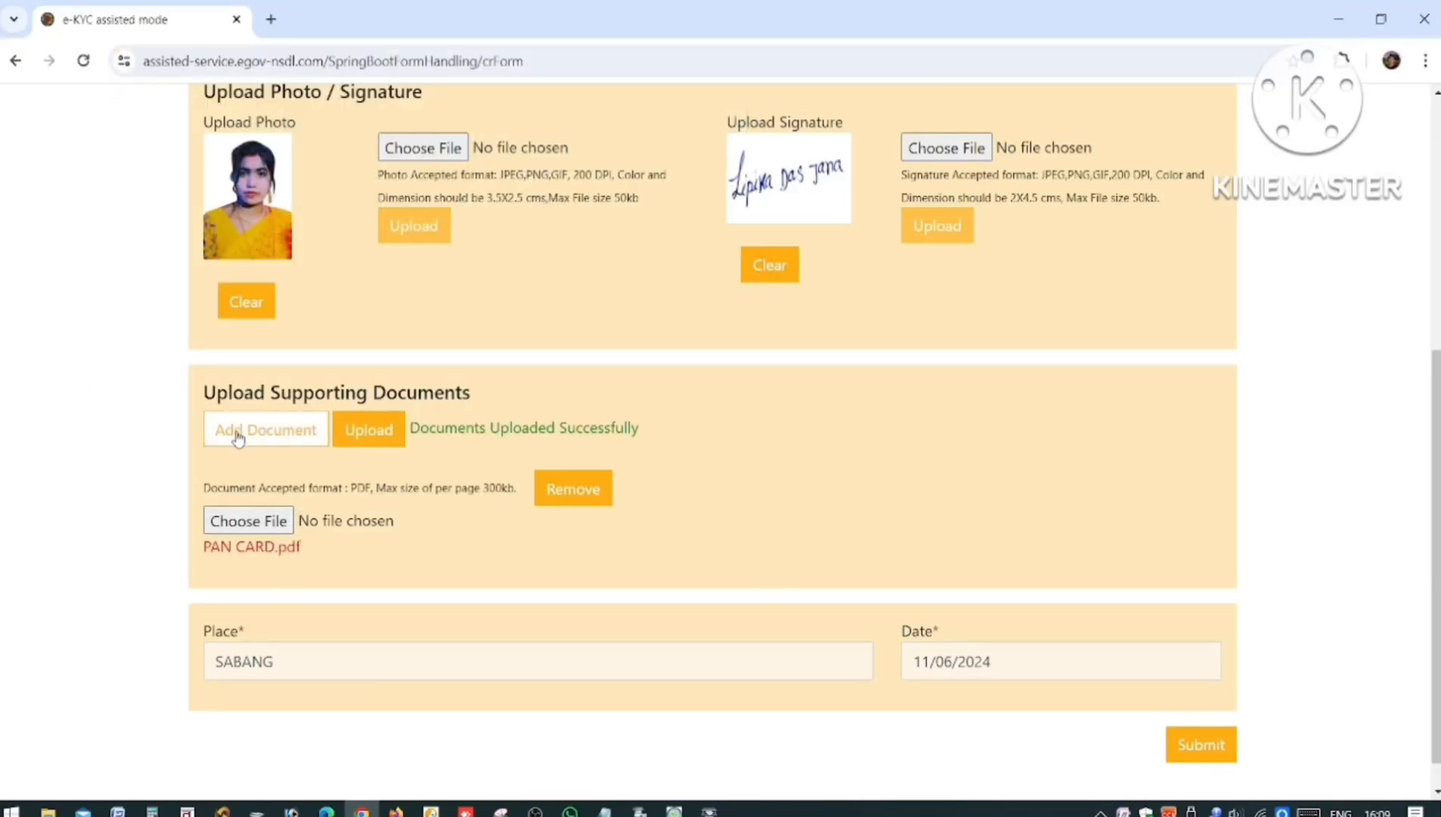
Step: Add a second supporting document entry and upload AADHAAR.pdf to it
{"action": "left_click", "coordinate": [260, 444]}
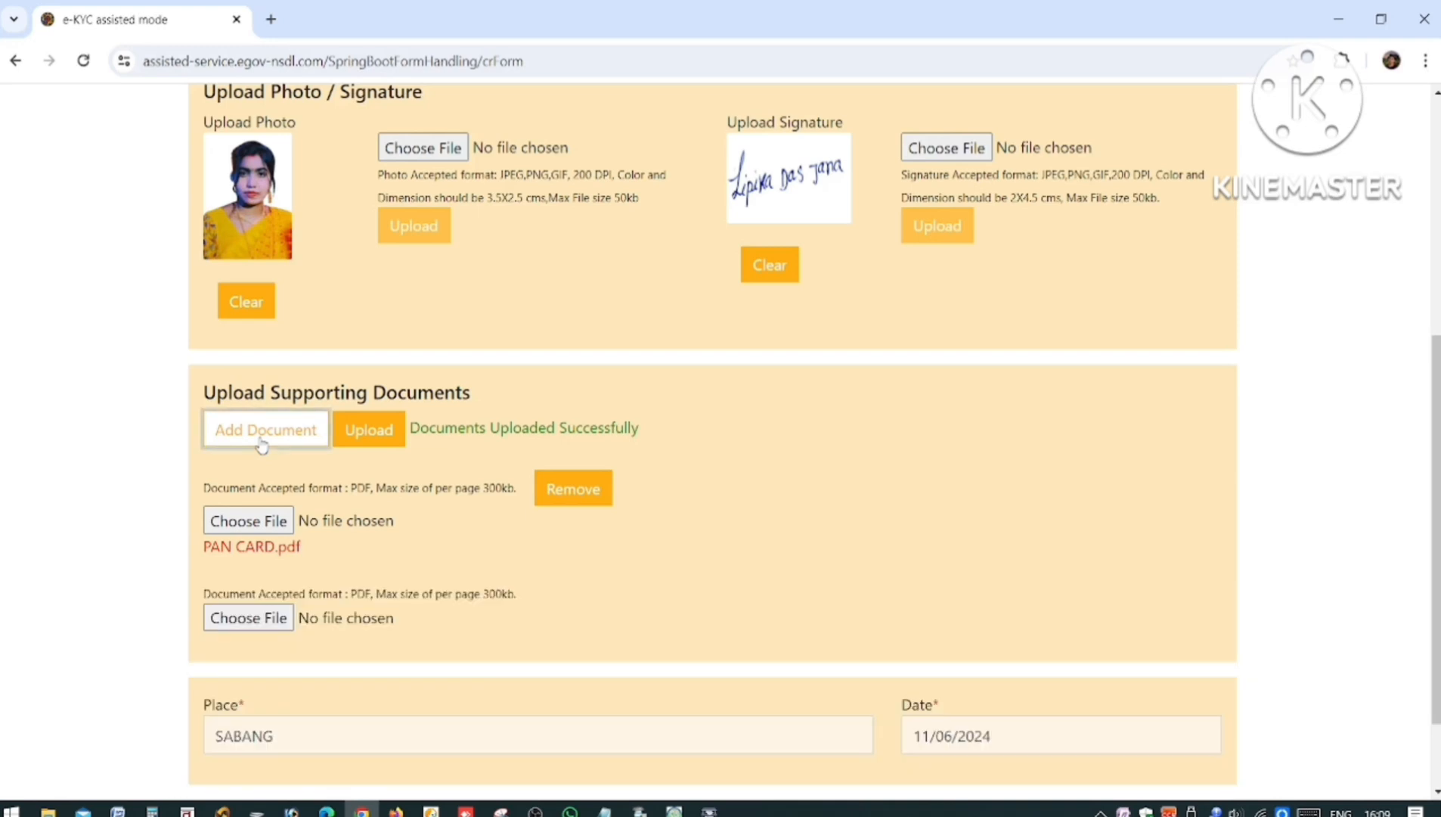
{"action": "left_click", "coordinate": [265, 619]}
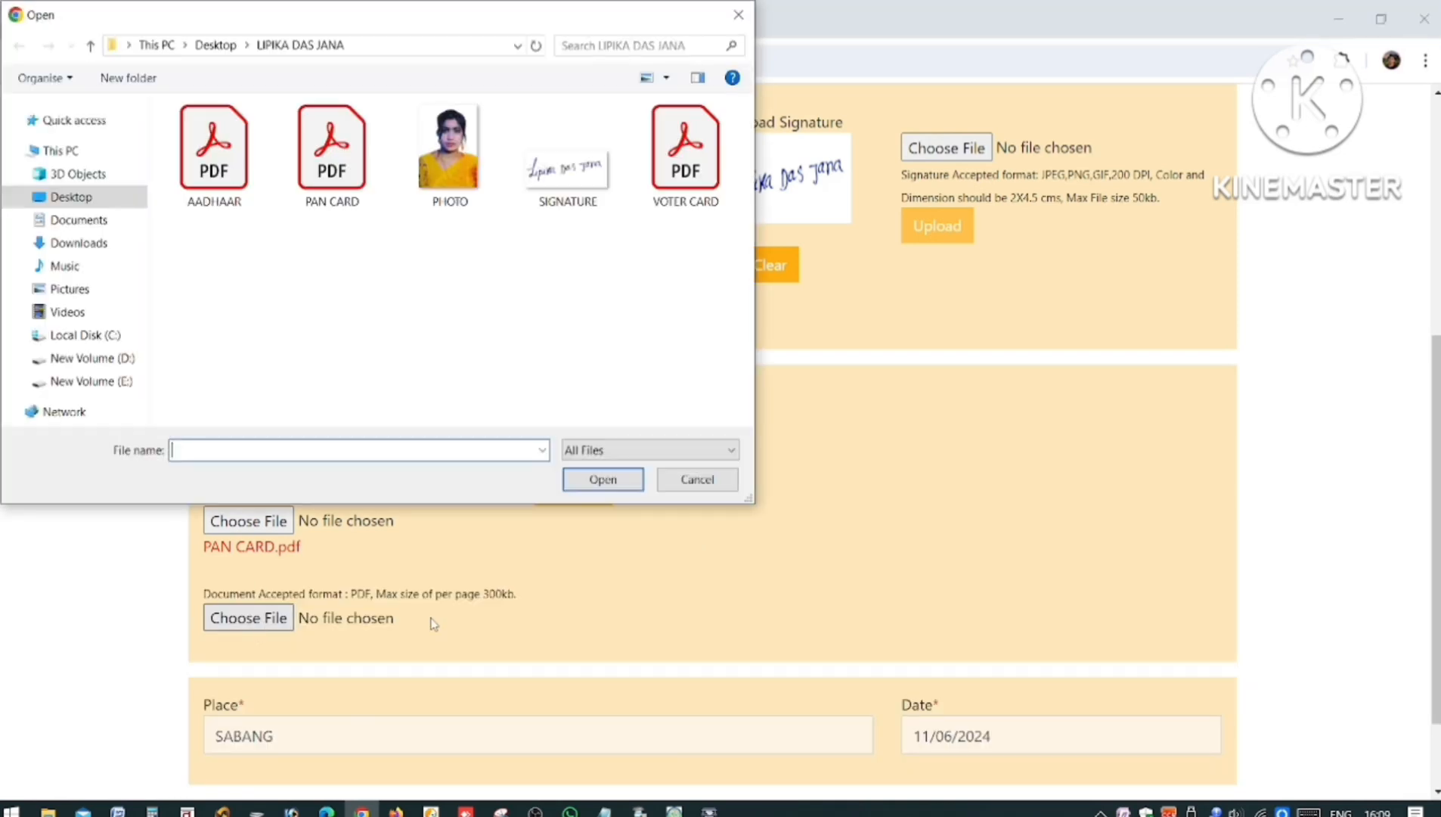
{"action": "double_click", "coordinate": [232, 189]}
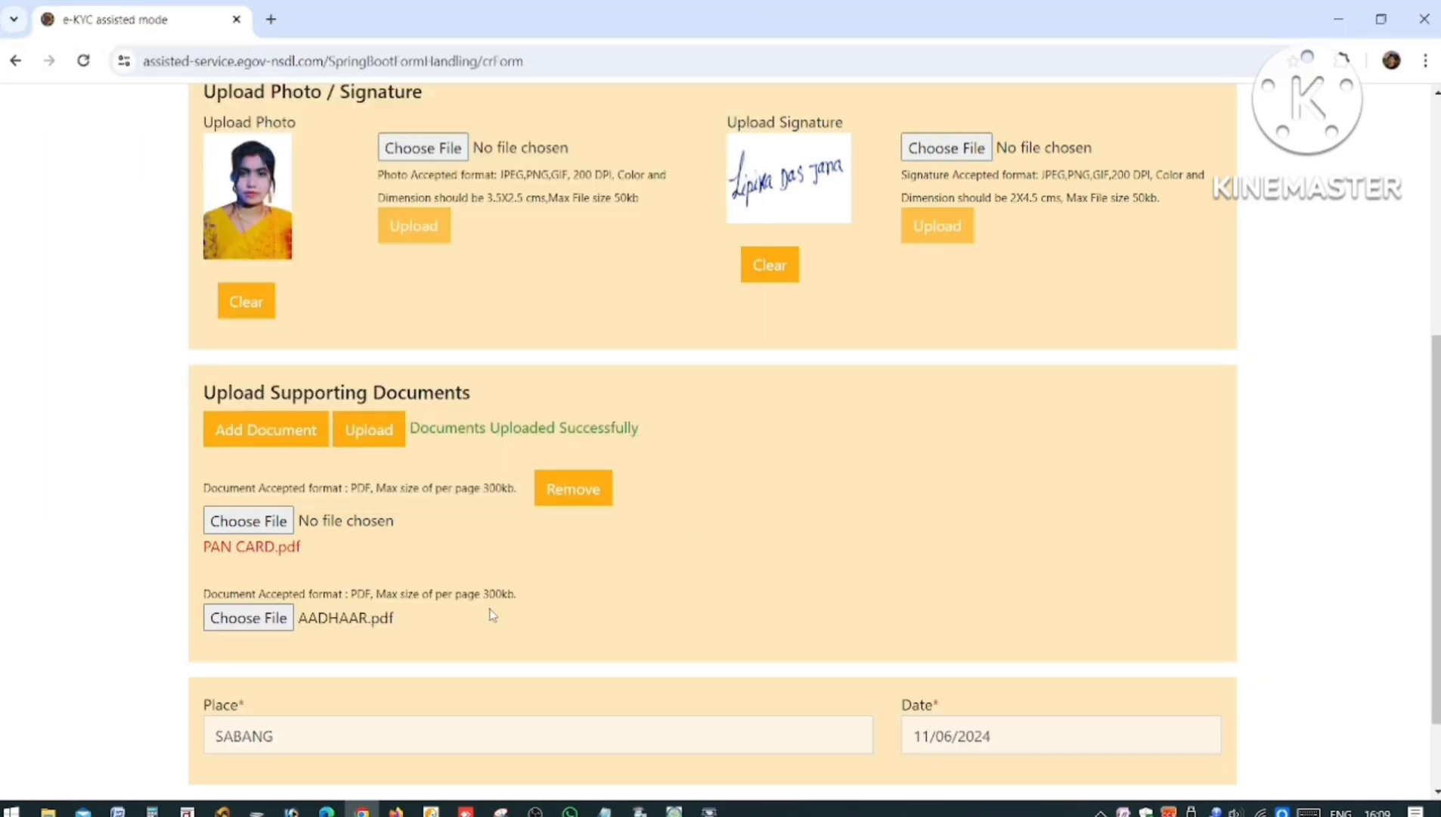
{"action": "left_click", "coordinate": [397, 448]}
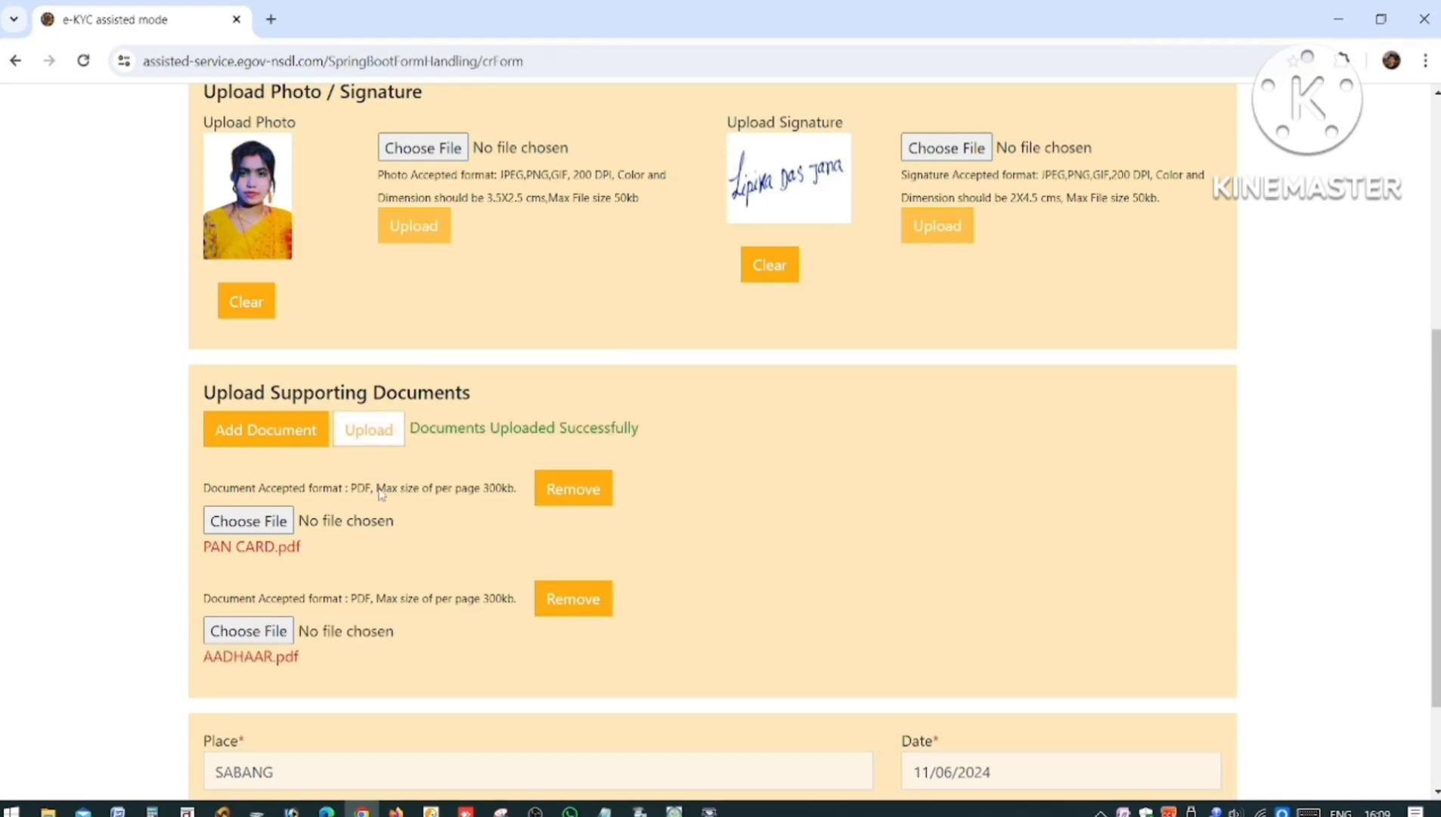
Step: Add a third supporting document entry and upload VOTER CARD.pdf to it
{"action": "scroll", "coordinate": [391, 444], "scroll_direction": "down", "scroll_amount": 1}
{"action": "left_click", "coordinate": [306, 333]}
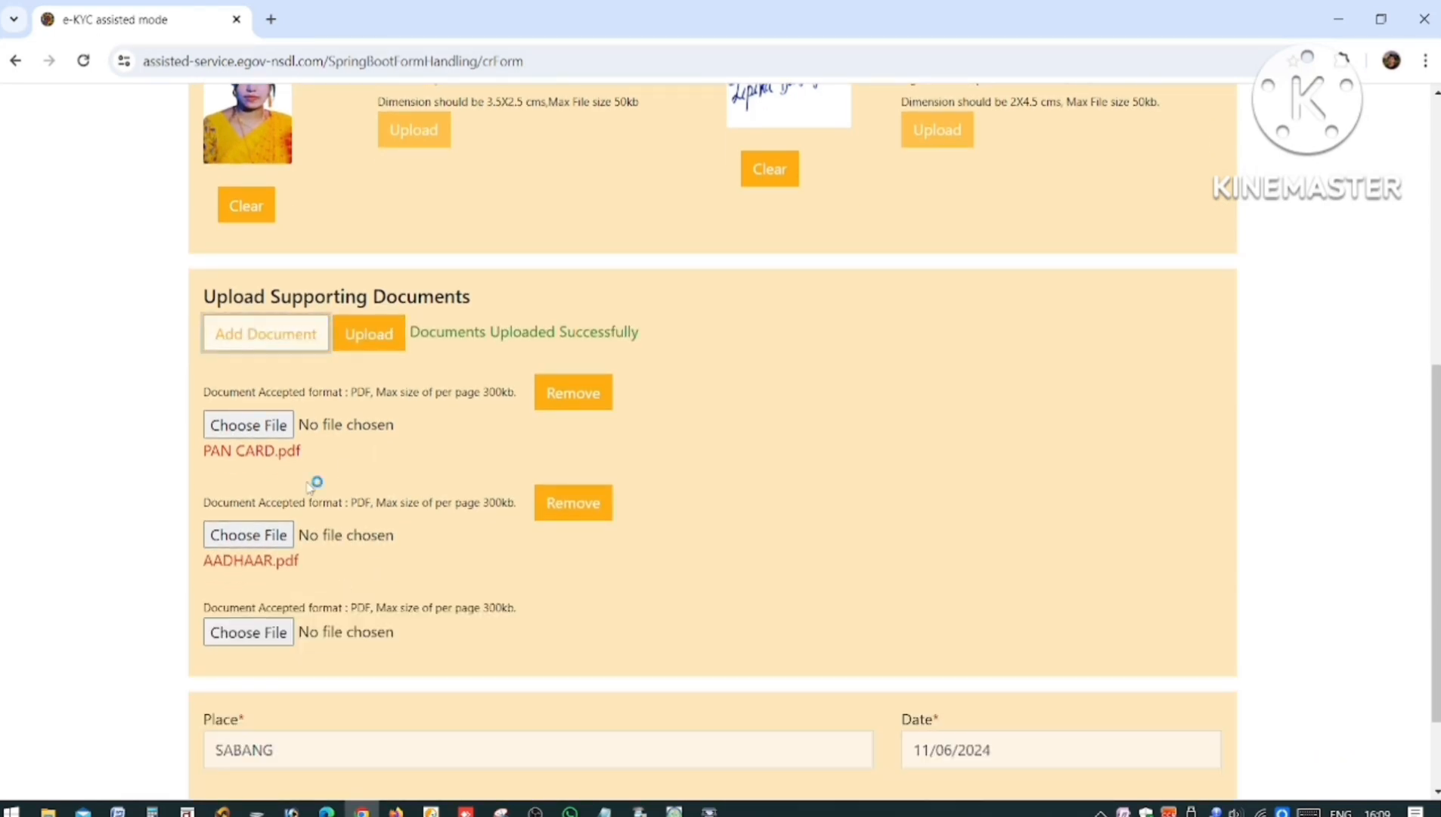
{"action": "left_click", "coordinate": [254, 631]}
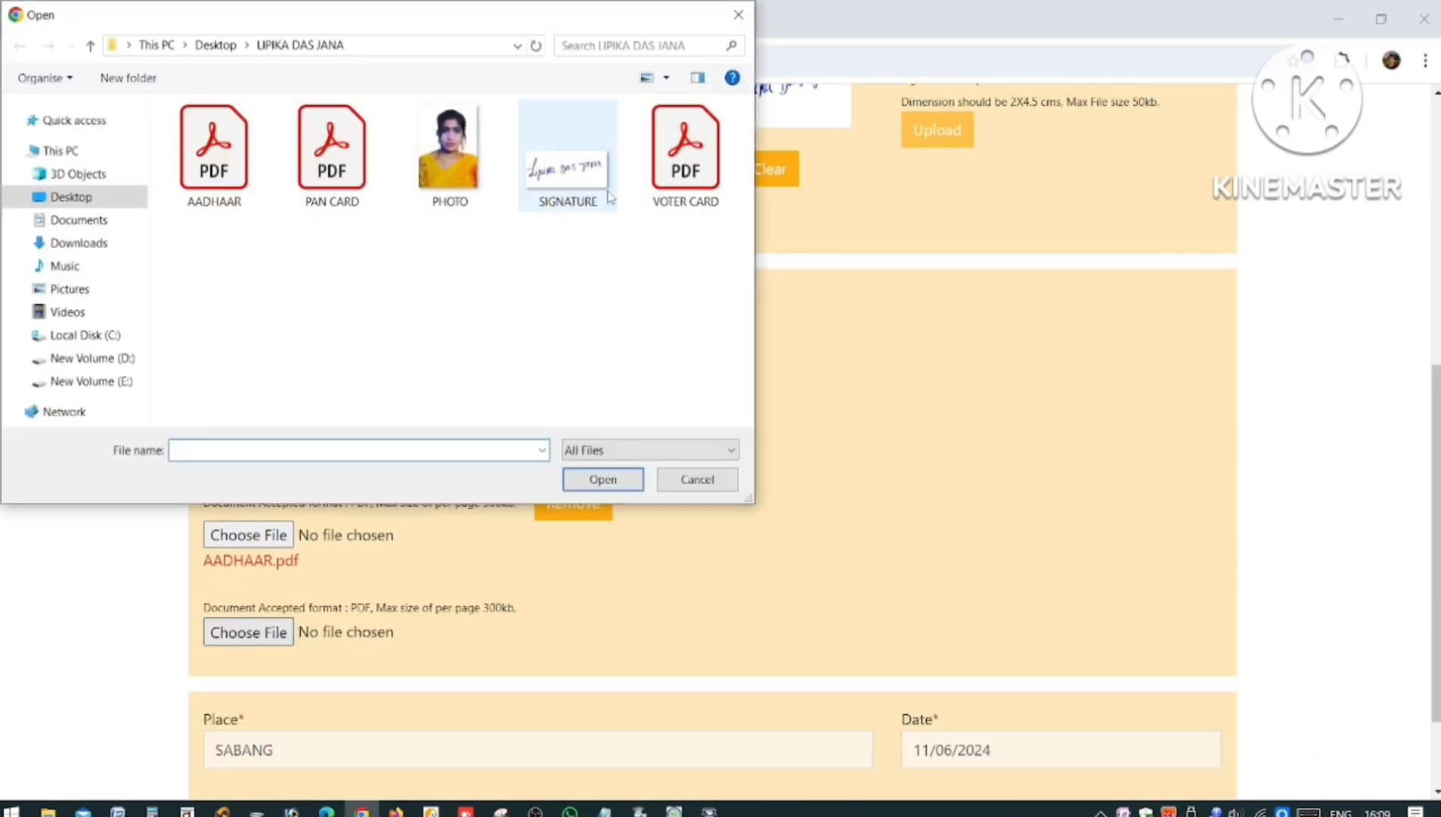
{"action": "double_click", "coordinate": [685, 151]}
{"action": "left_click", "coordinate": [394, 341]}
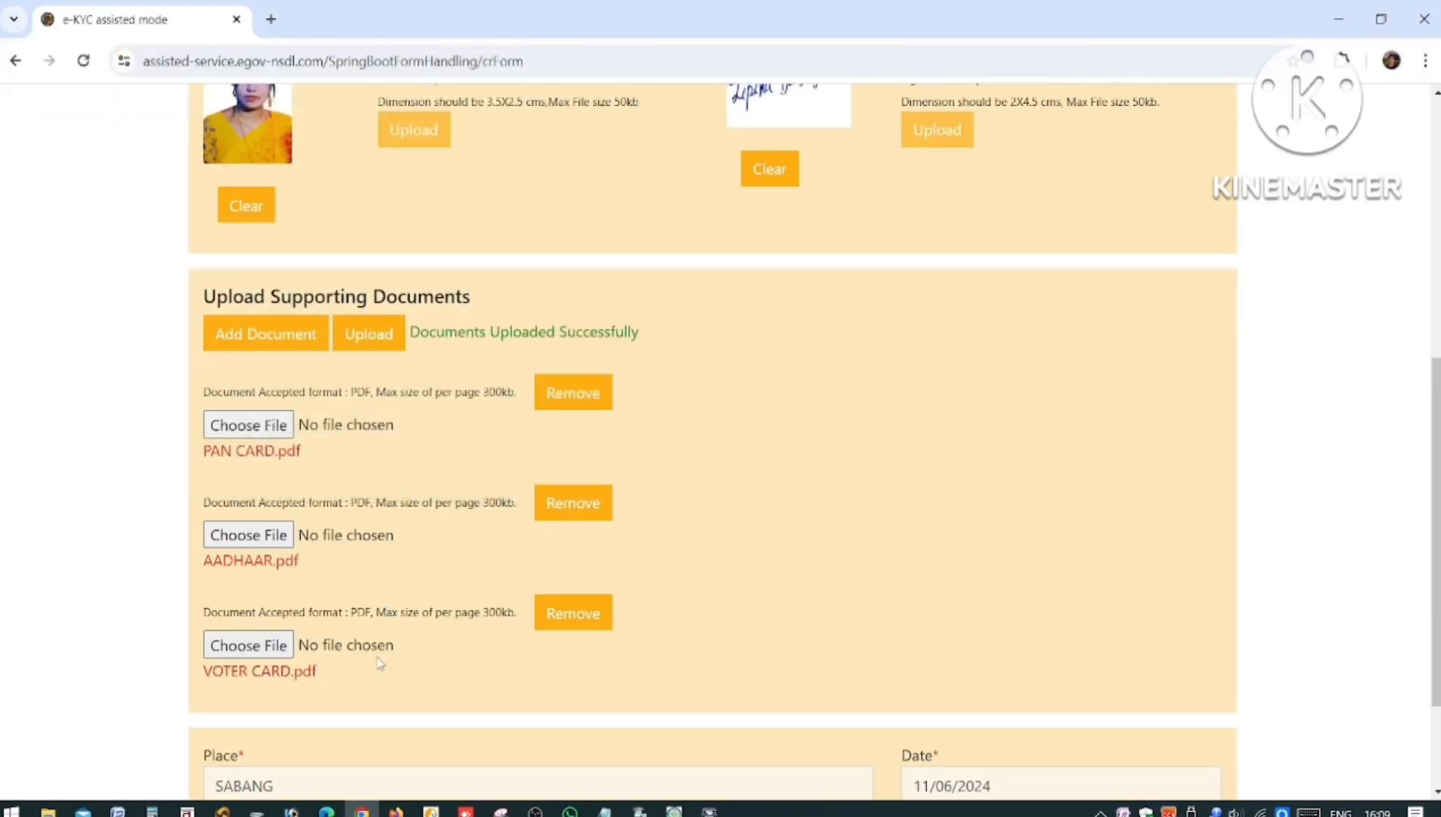
Step: Check the uploaded supporting documents, place and date, and submit the PAN change request form
{"action": "scroll", "coordinate": [797, 533], "scroll_direction": "down", "scroll_amount": 2}
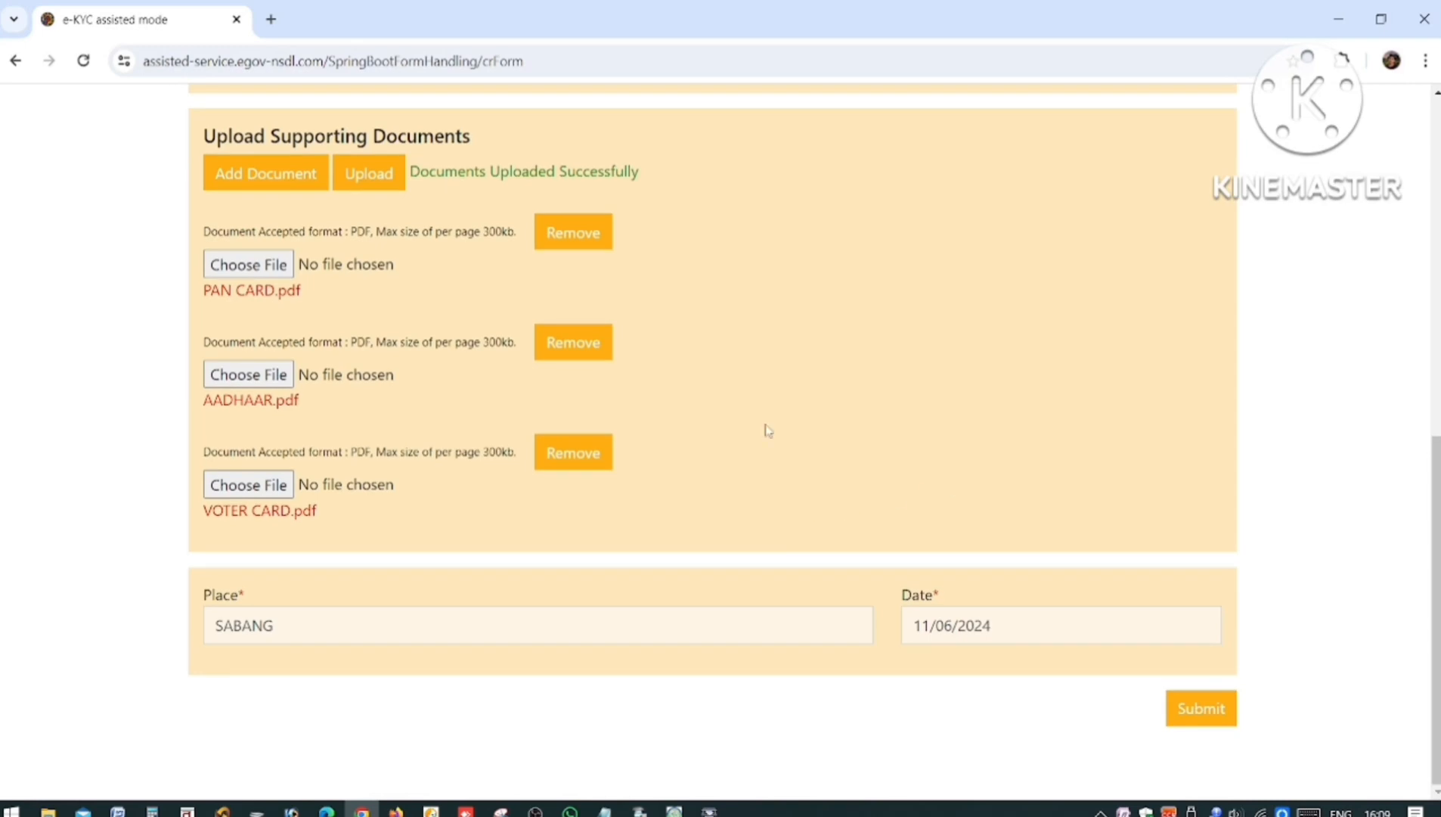
{"action": "scroll", "coordinate": [396, 588], "scroll_direction": "up", "scroll_amount": 1}
{"action": "scroll", "coordinate": [1029, 630], "scroll_direction": "down", "scroll_amount": 1}
{"action": "left_click", "coordinate": [1209, 711]}
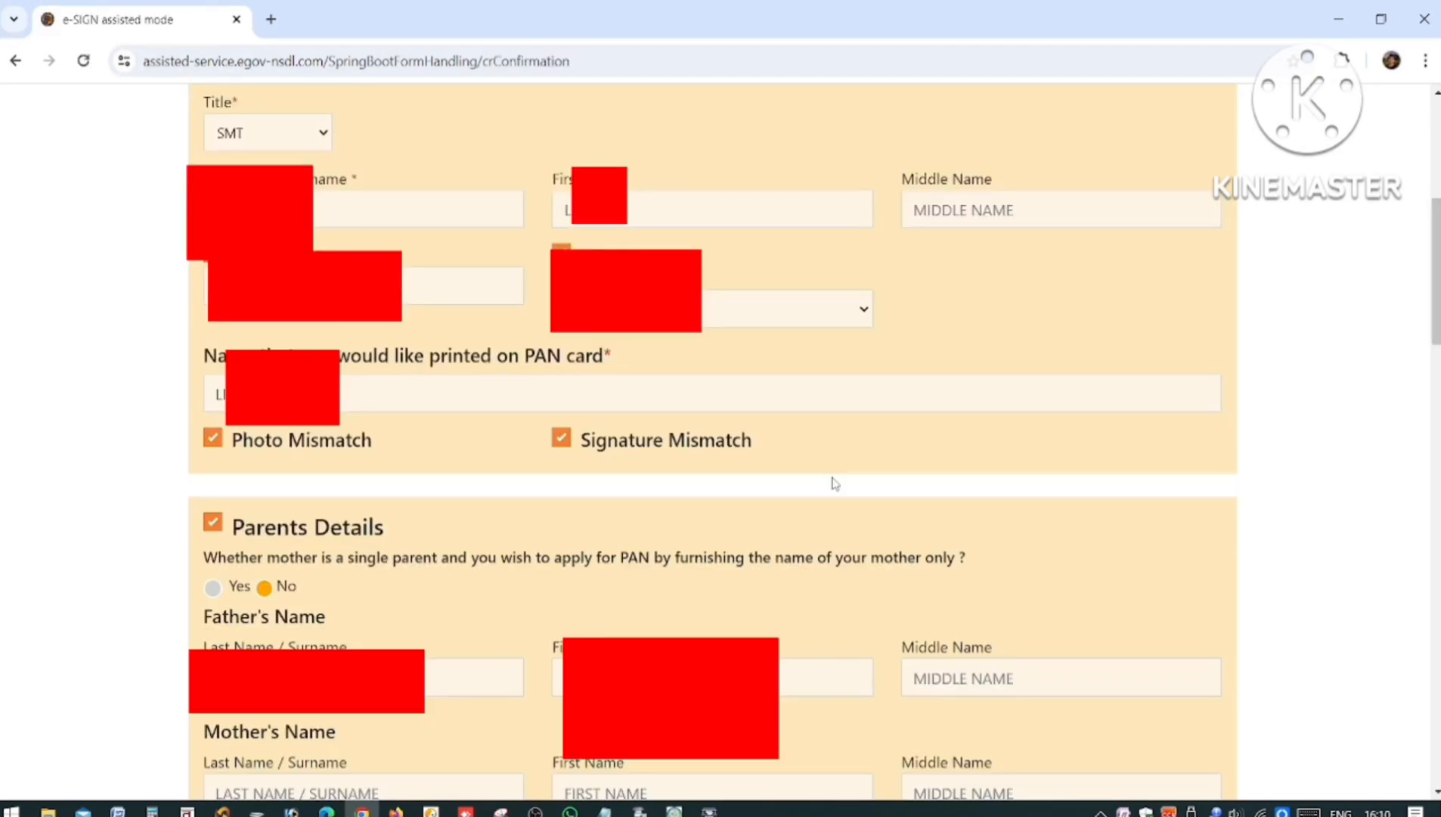
Step: Review the applicant and parents' details, proofs, photo, signature and supporting documents on the confirmation page, and confirm the application
{"action": "scroll", "coordinate": [835, 484], "scroll_direction": "down", "scroll_amount": 20}
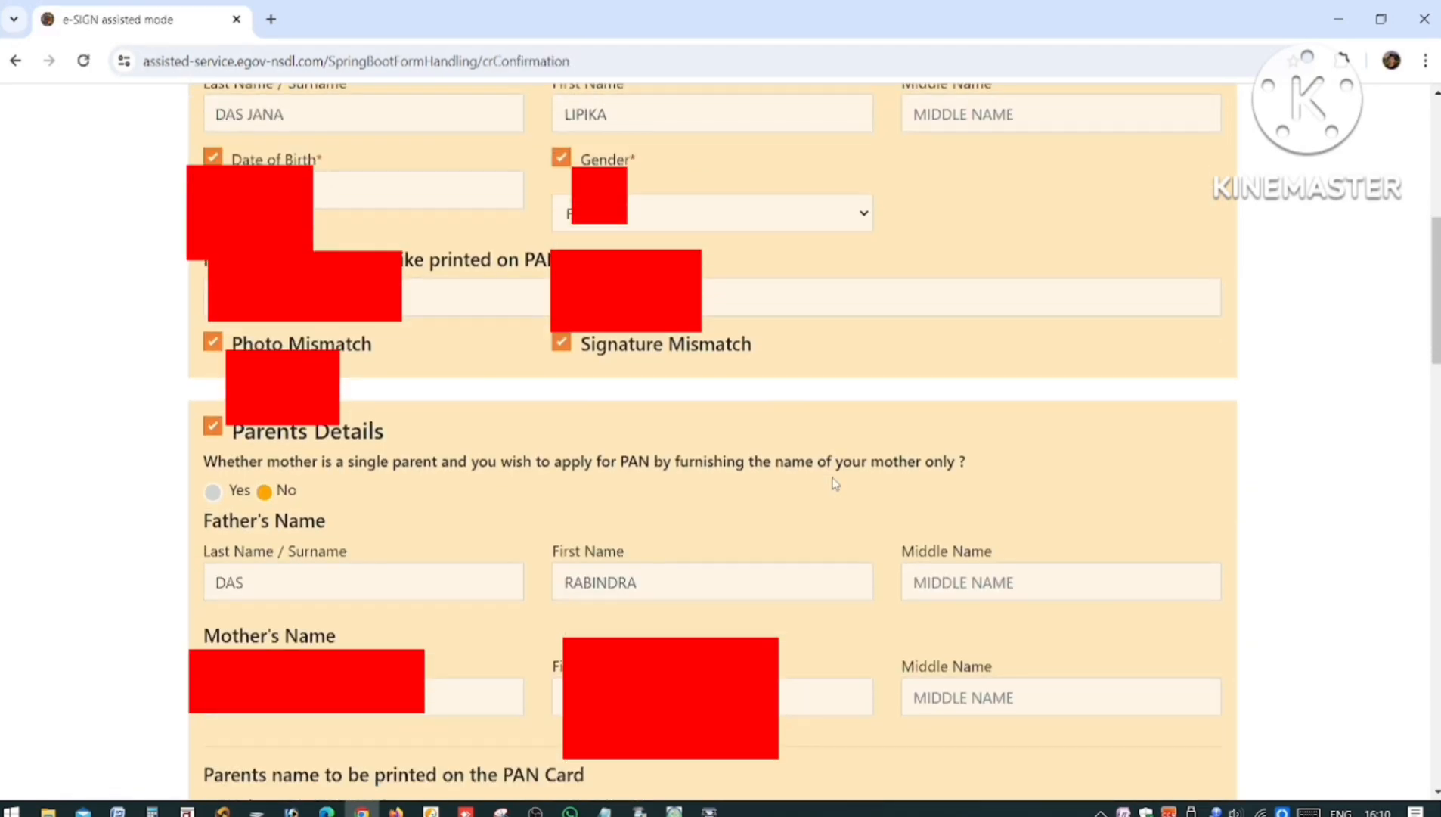
{"action": "scroll", "coordinate": [835, 484], "scroll_direction": "down", "scroll_amount": 2}
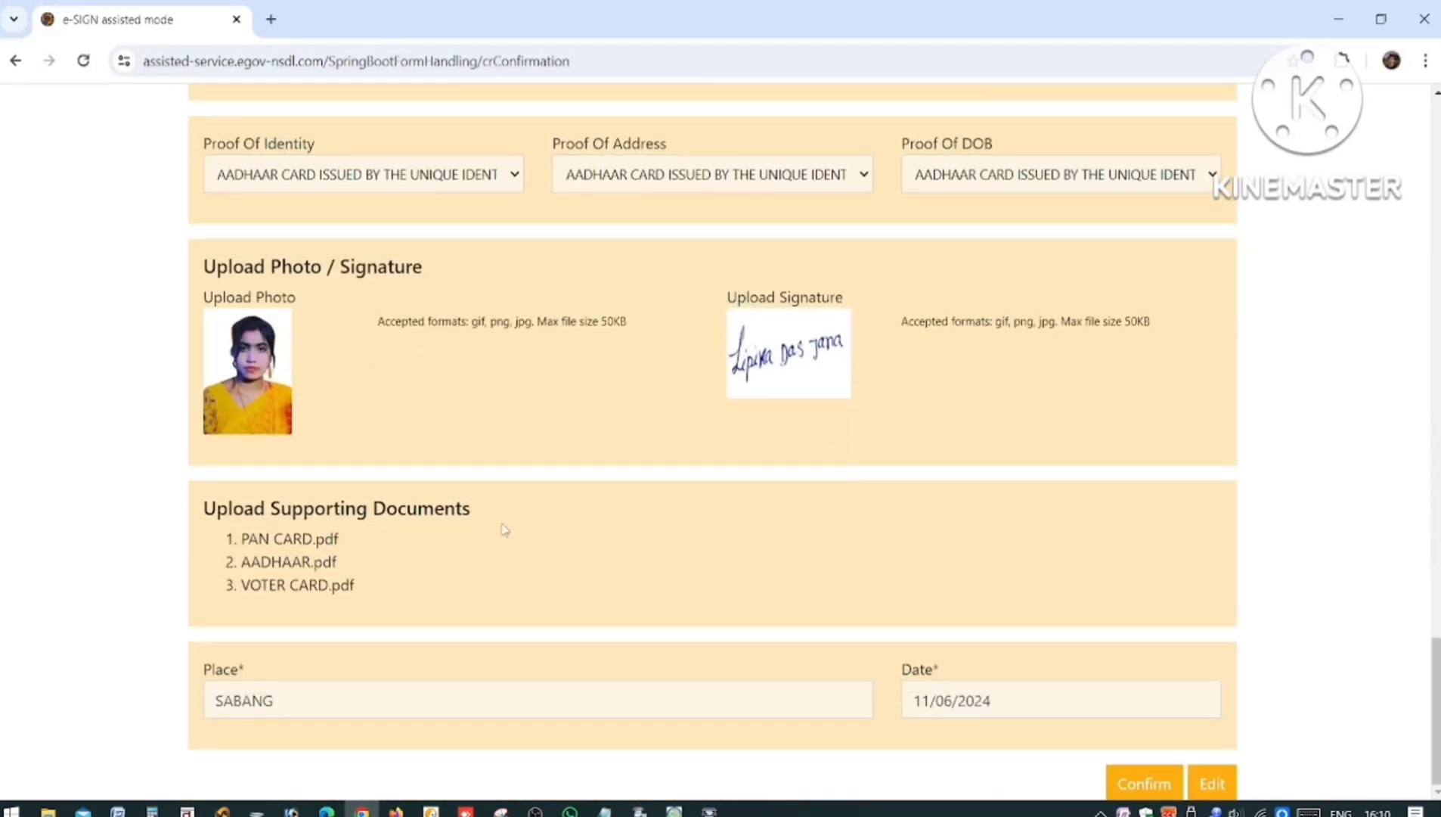
{"action": "scroll", "coordinate": [556, 540], "scroll_direction": "up", "scroll_amount": 6}
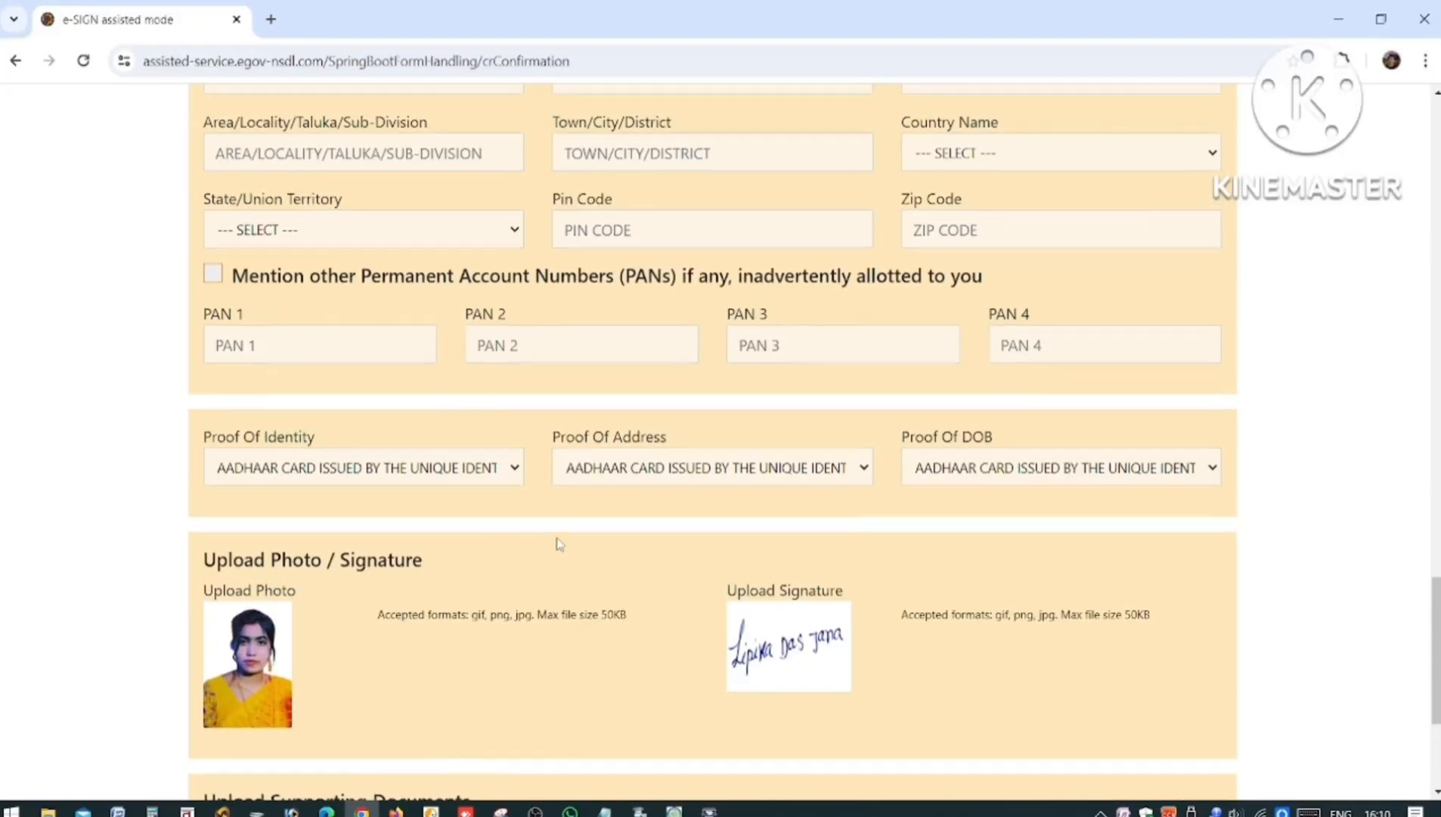
{"action": "scroll", "coordinate": [569, 477], "scroll_direction": "down", "scroll_amount": 5}
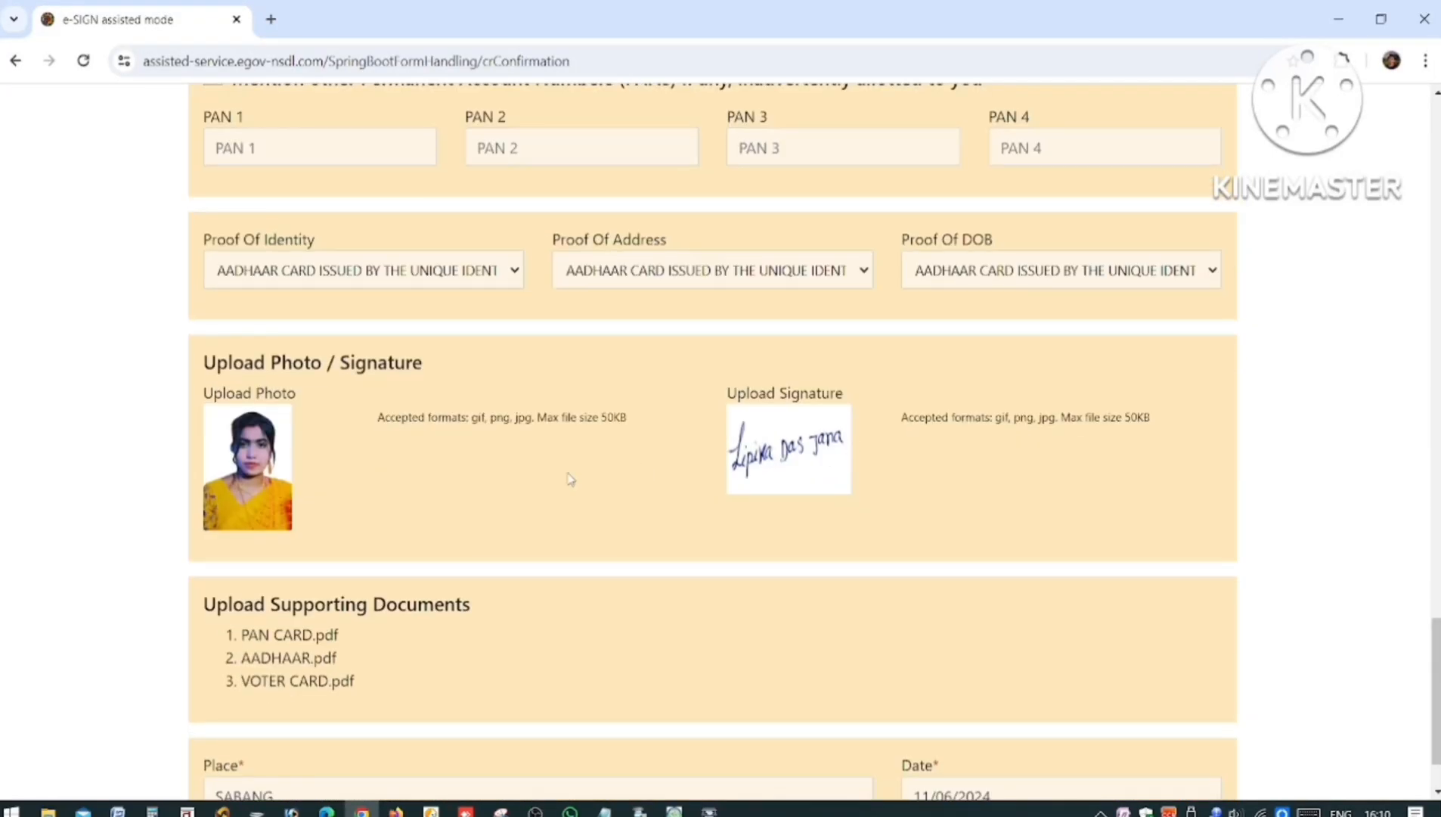
{"action": "scroll", "coordinate": [579, 482], "scroll_direction": "up", "scroll_amount": 12}
{"action": "scroll", "coordinate": [578, 483], "scroll_direction": "down", "scroll_amount": 11}
{"action": "scroll", "coordinate": [987, 660], "scroll_direction": "down", "scroll_amount": 2}
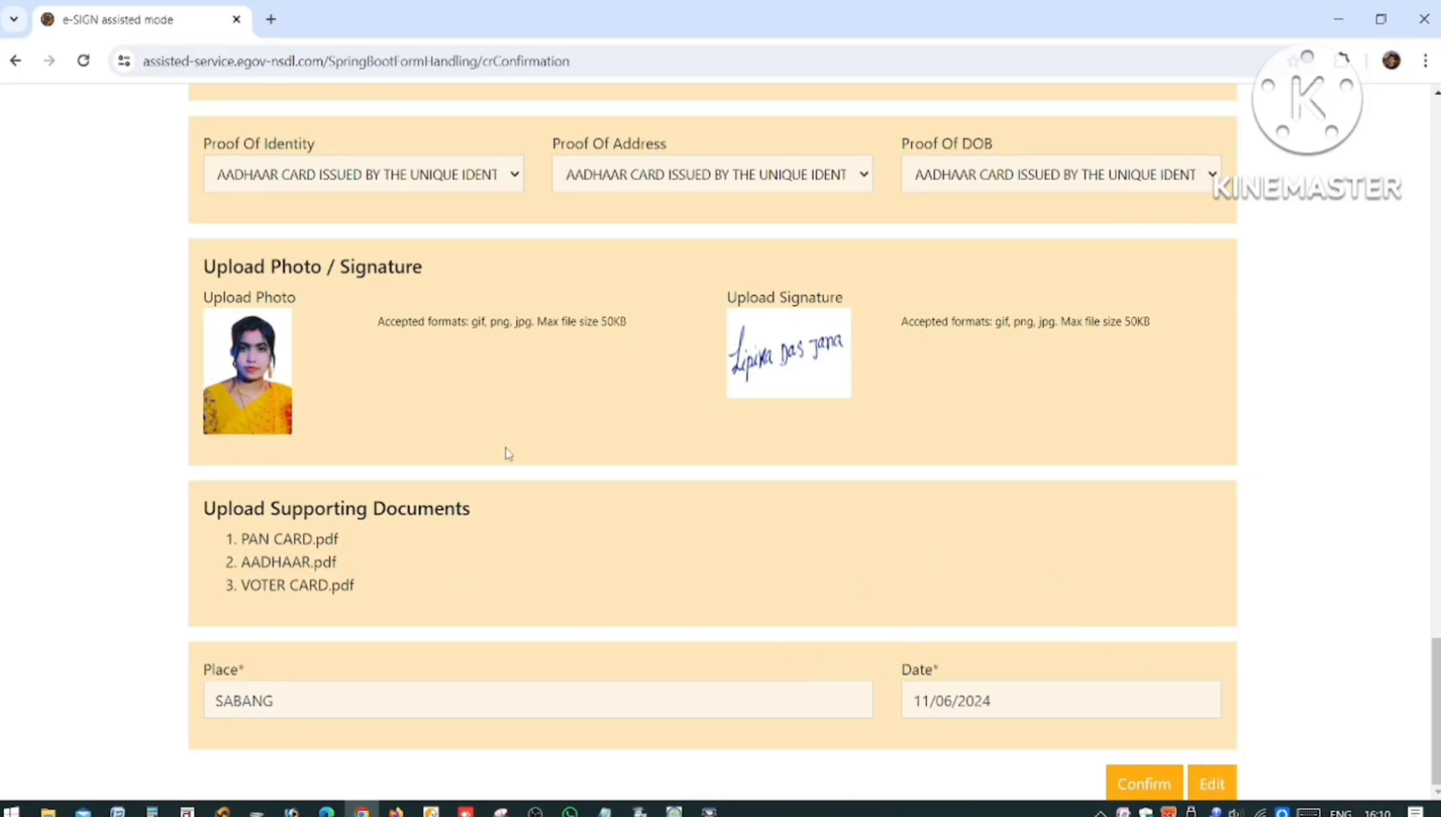
{"action": "left_click", "coordinate": [1144, 783]}
{"action": "left_click", "coordinate": [1157, 773]}
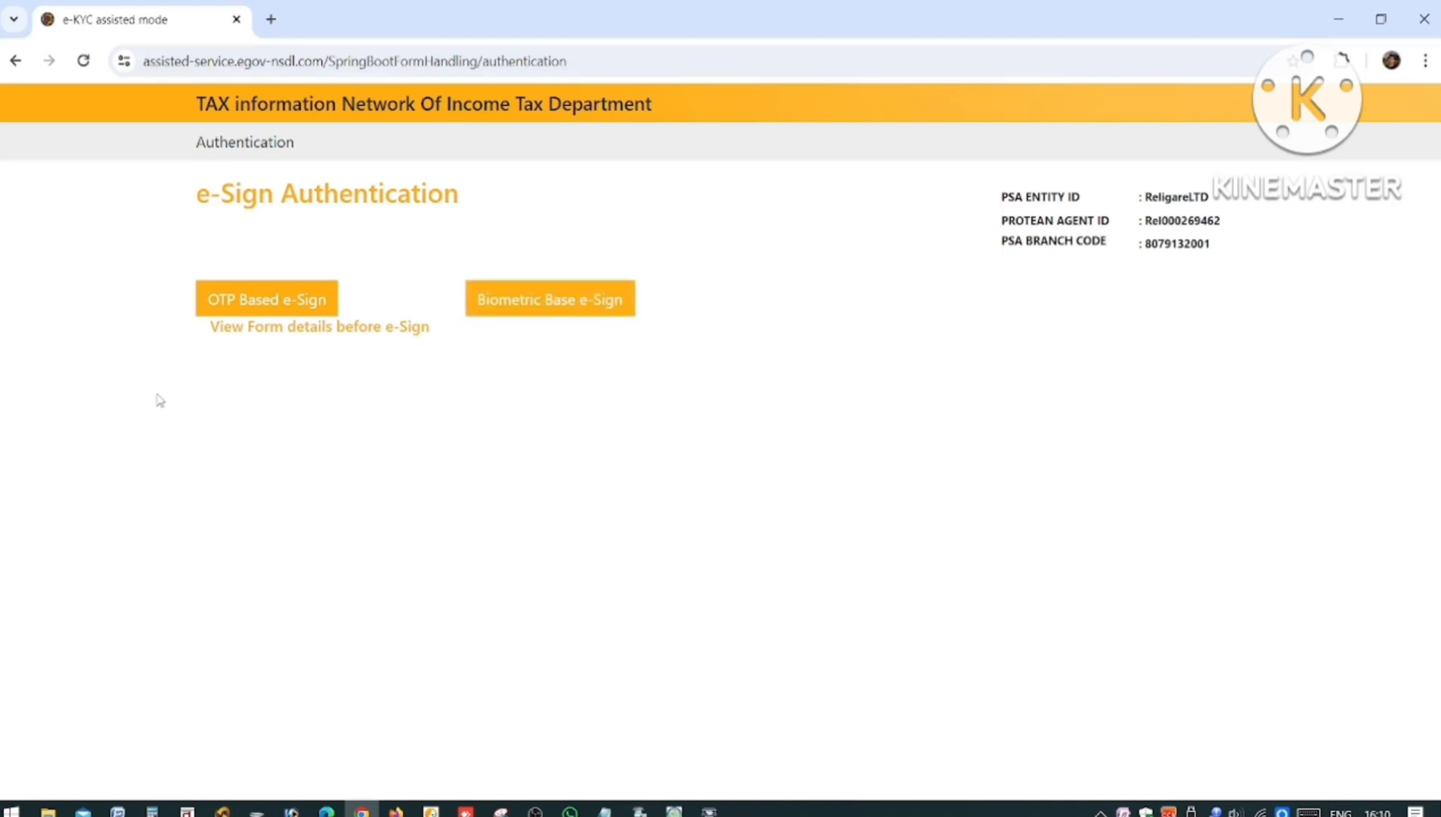
Step: Choose OTP-based e-Sign, accept the Protean authorization consent and activate the VID/Aadhaar field
{"action": "left_click", "coordinate": [273, 302]}
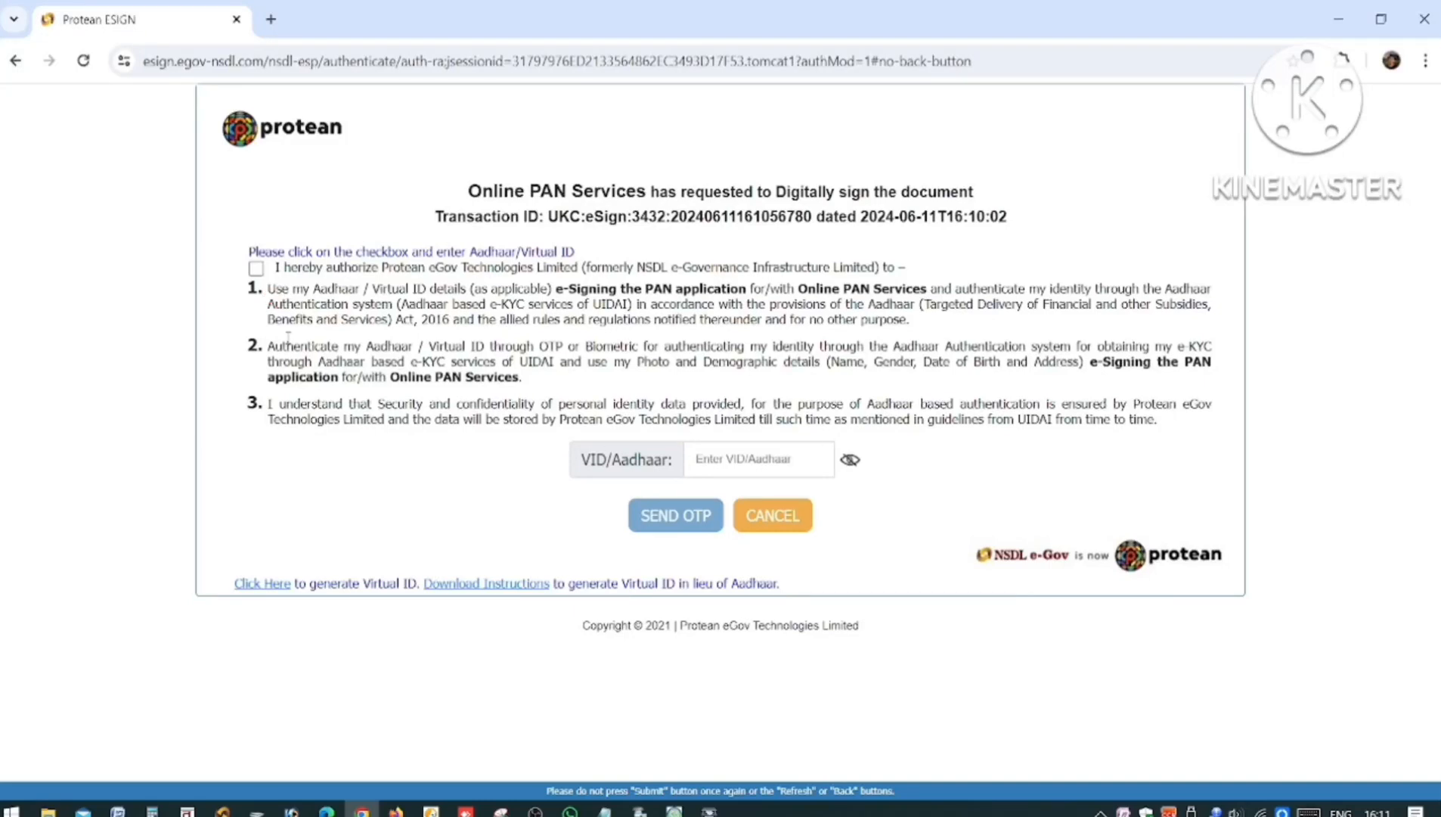
{"action": "left_click", "coordinate": [257, 271]}
{"action": "left_click", "coordinate": [748, 469]}
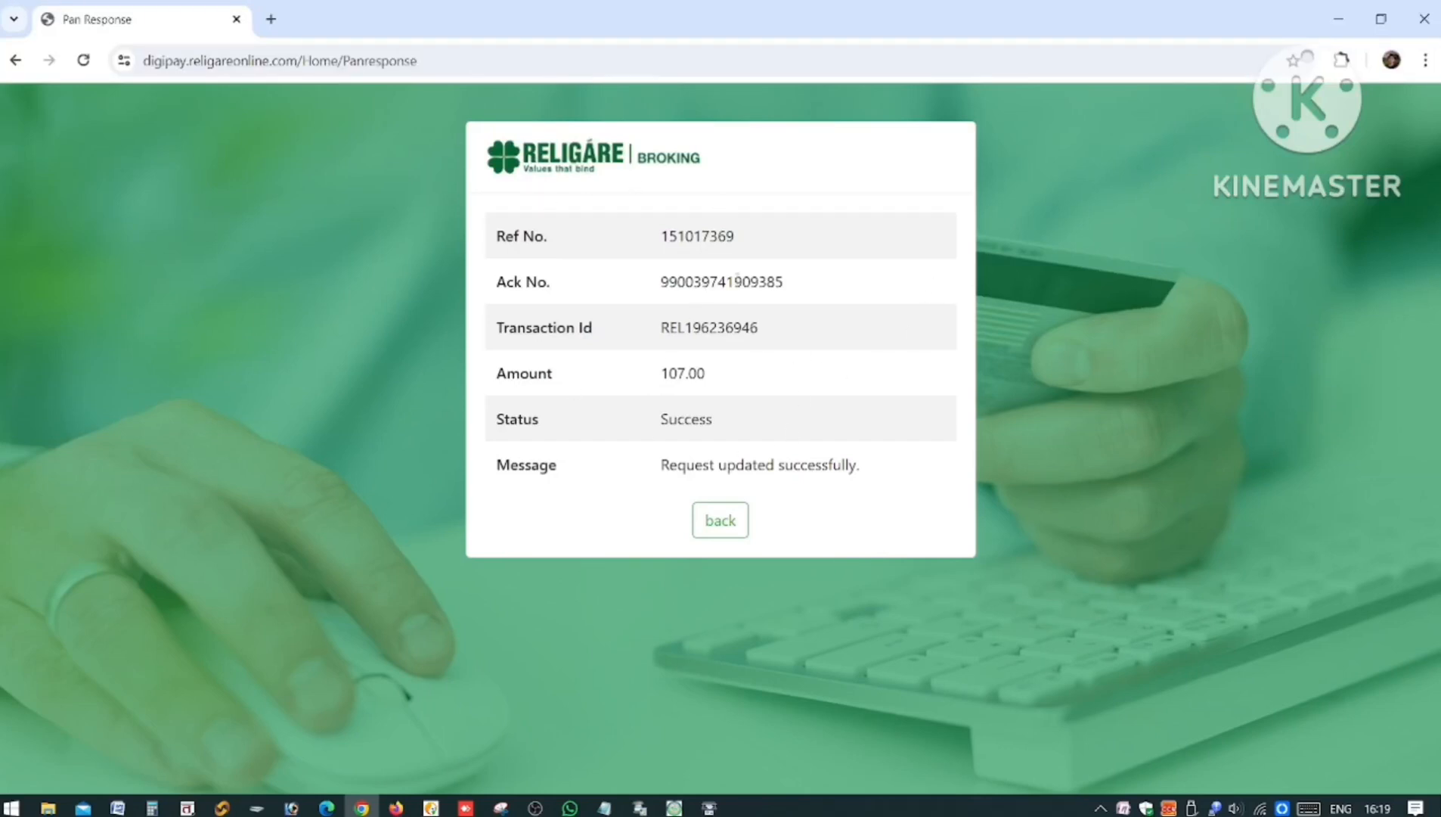
Step: Leave the PAN response page, switch to the Mail app, and open the new PROTEAN PAN application e-mail in the synced Gmail 2 inbox
{"action": "left_click", "coordinate": [722, 521]}
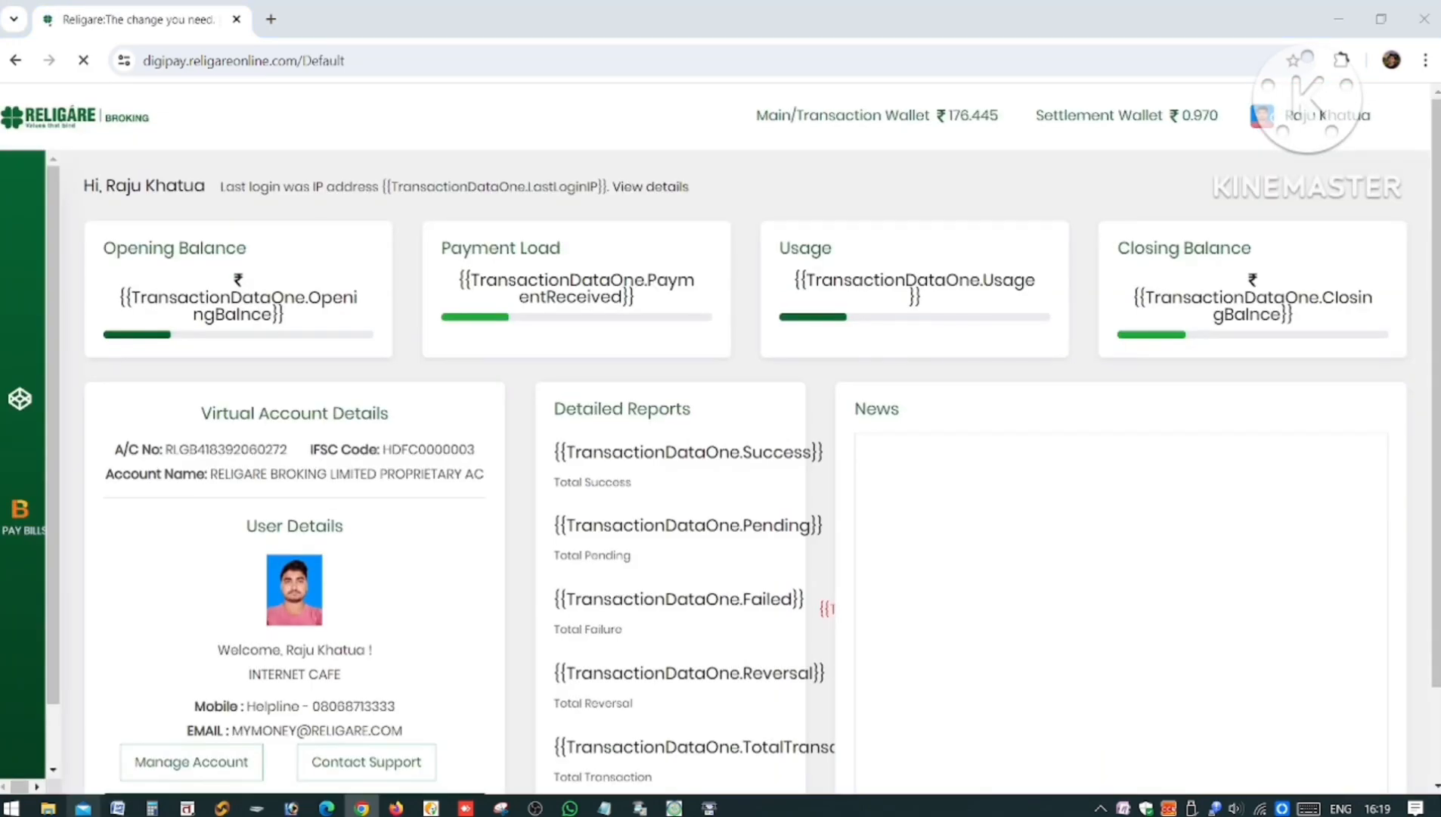
{"action": "left_click", "coordinate": [83, 808]}
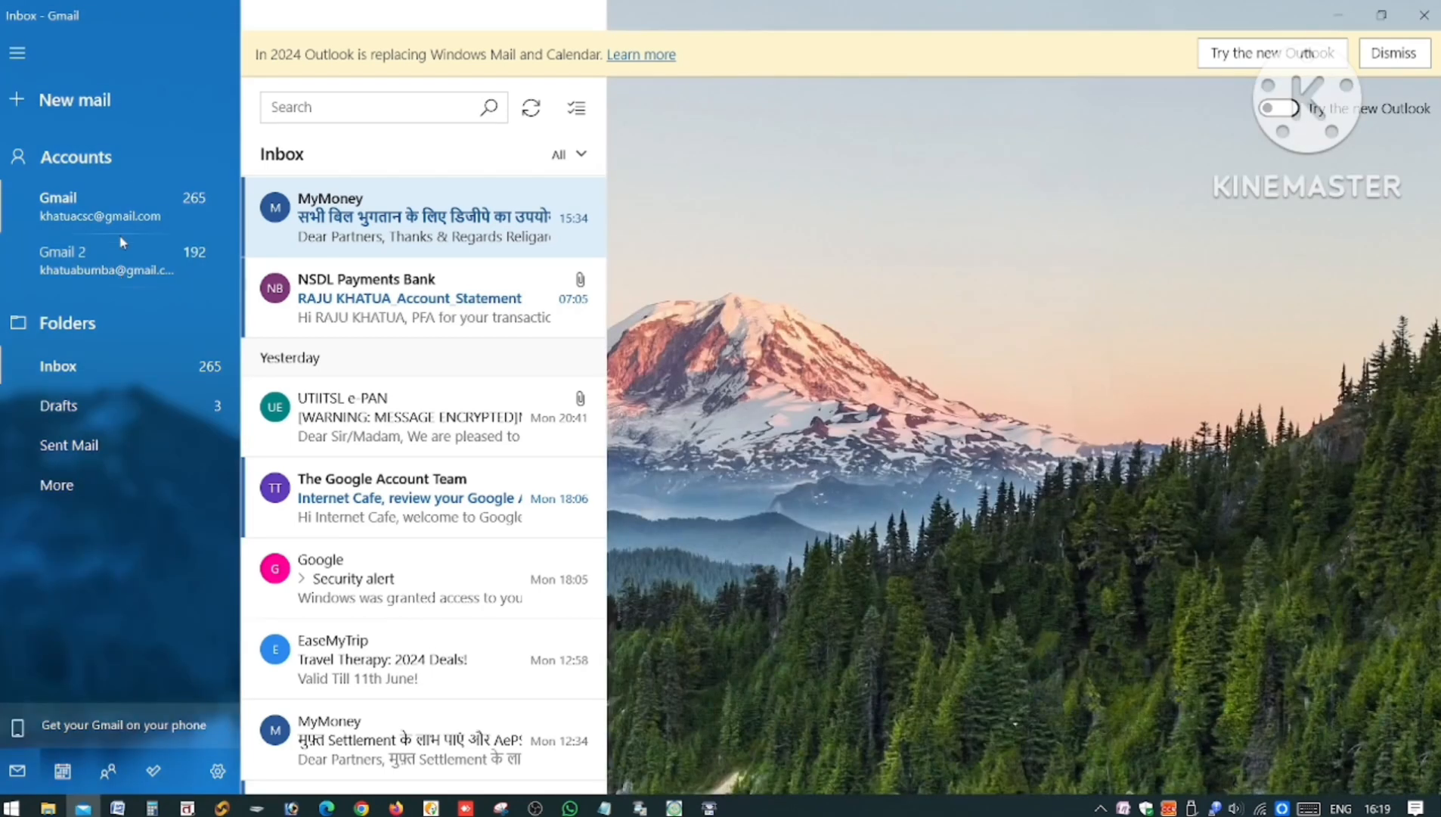
{"action": "left_click", "coordinate": [103, 255]}
{"action": "left_click", "coordinate": [530, 108]}
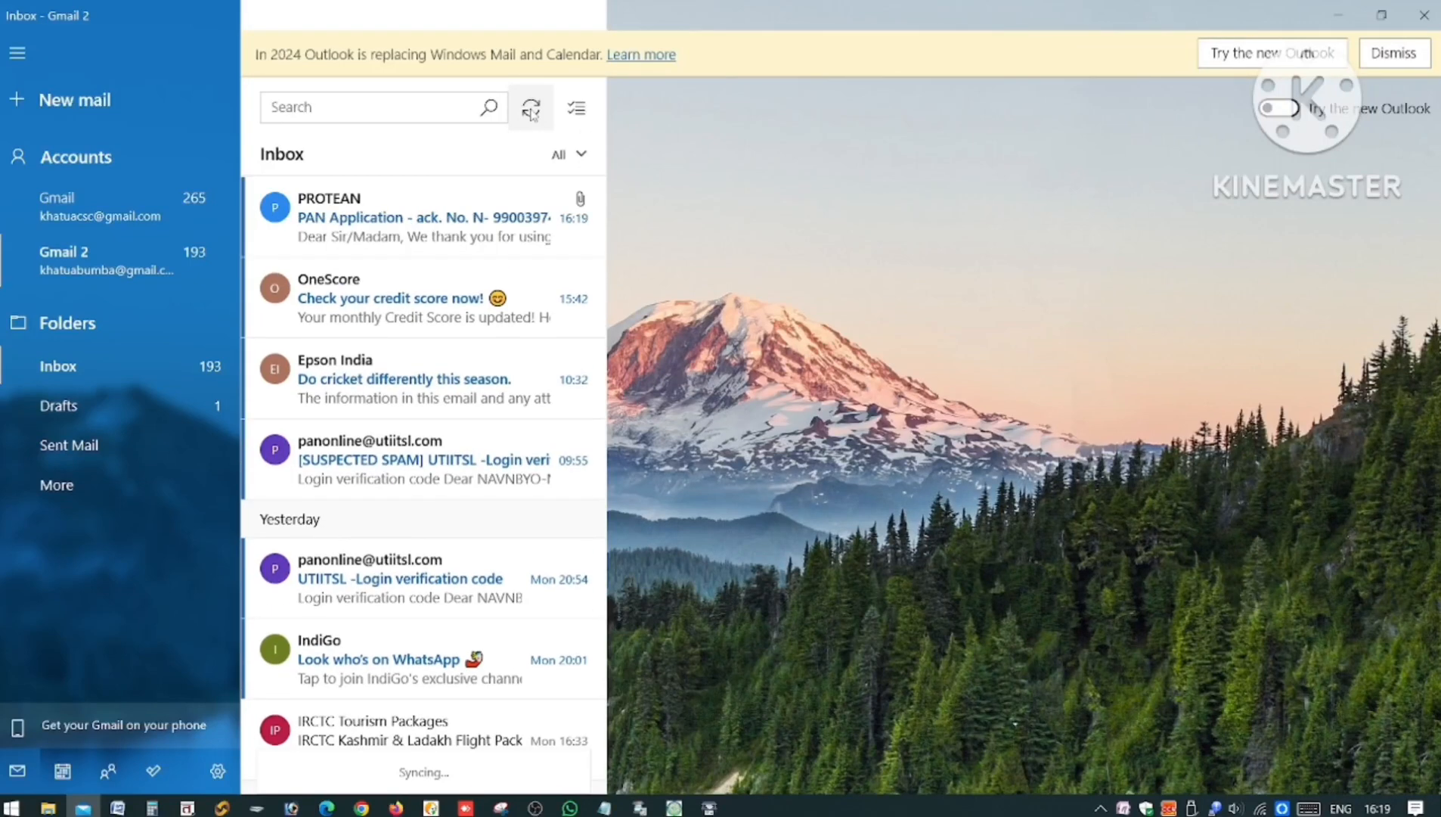
{"action": "left_click", "coordinate": [522, 219]}
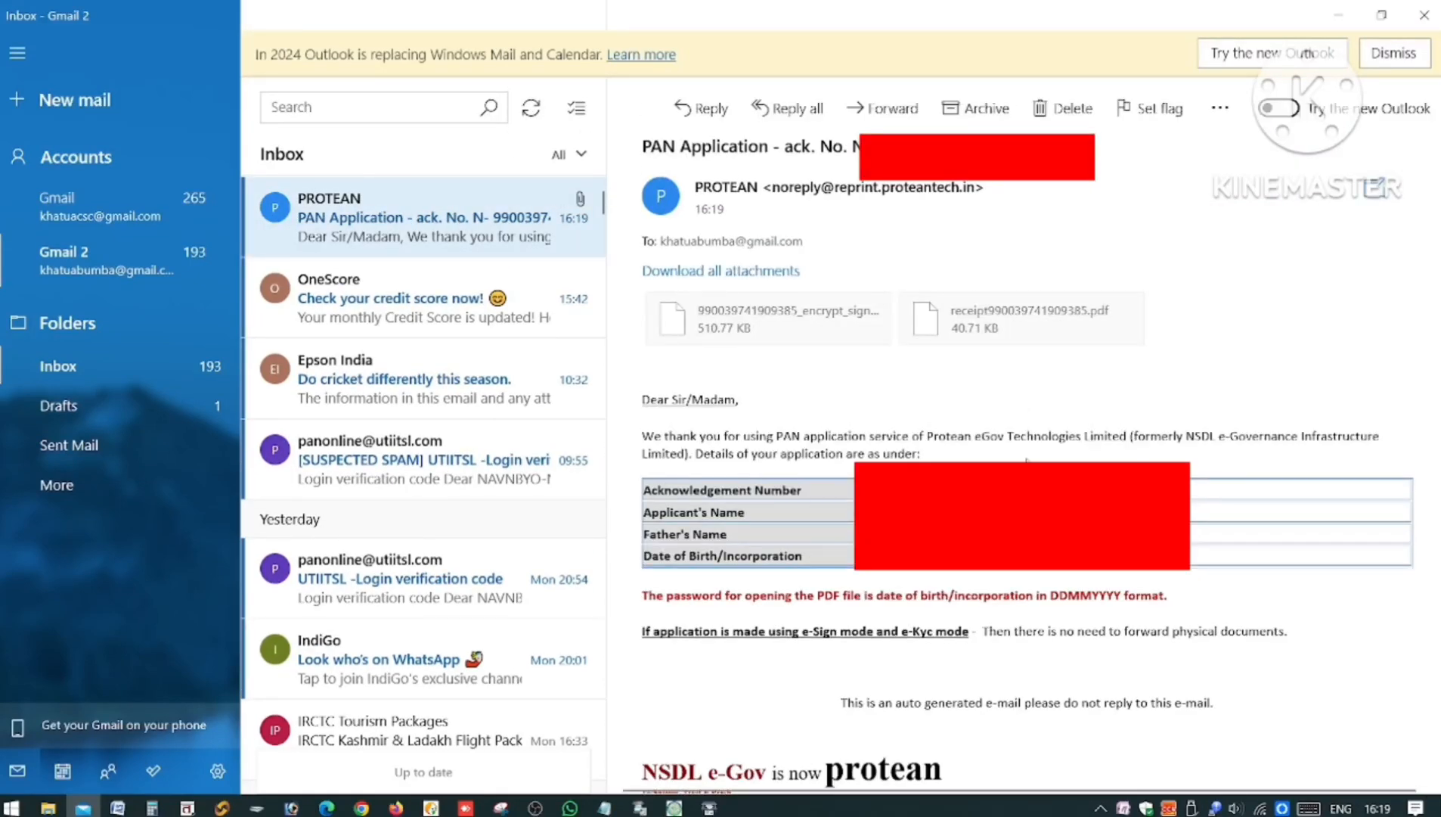